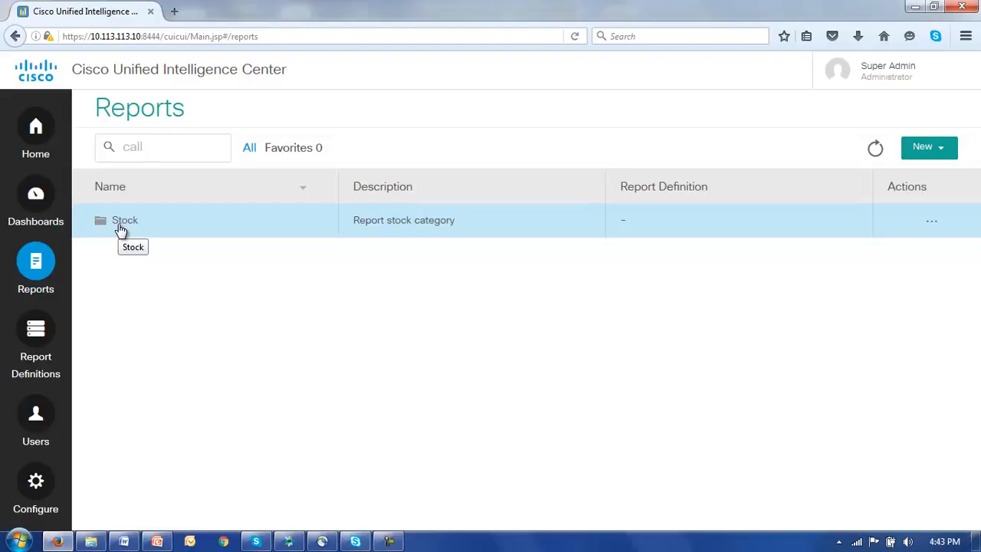
# Create a new report folder named Acme Reports at the top level of the reports list.
pyautogui.click(923, 151)
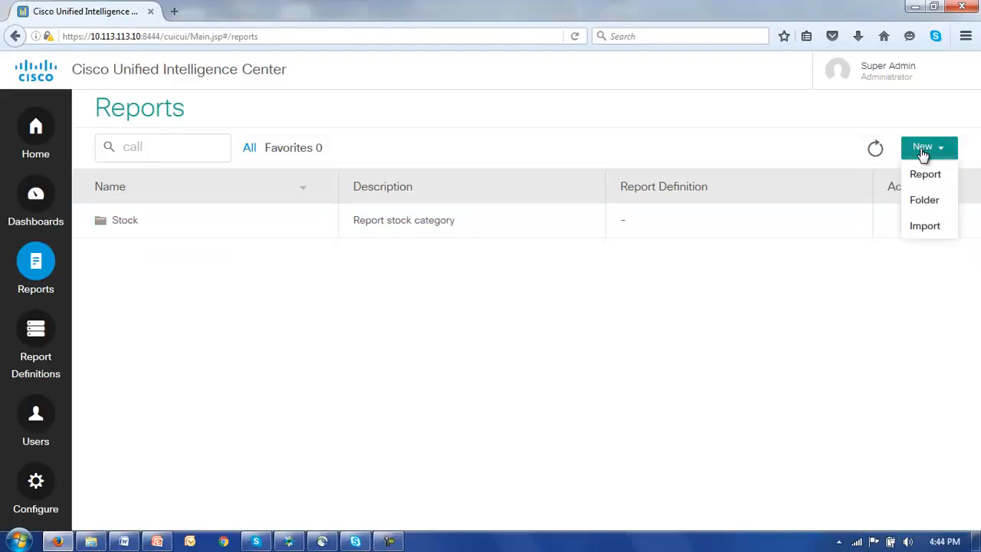
pyautogui.click(920, 204)
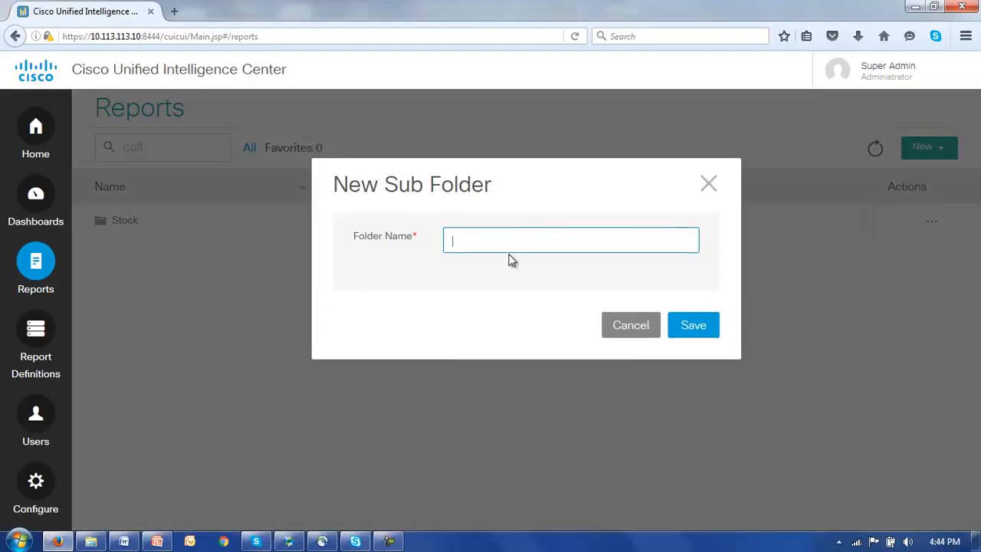
pyautogui.write('Acme Reports')
pyautogui.click(693, 327)
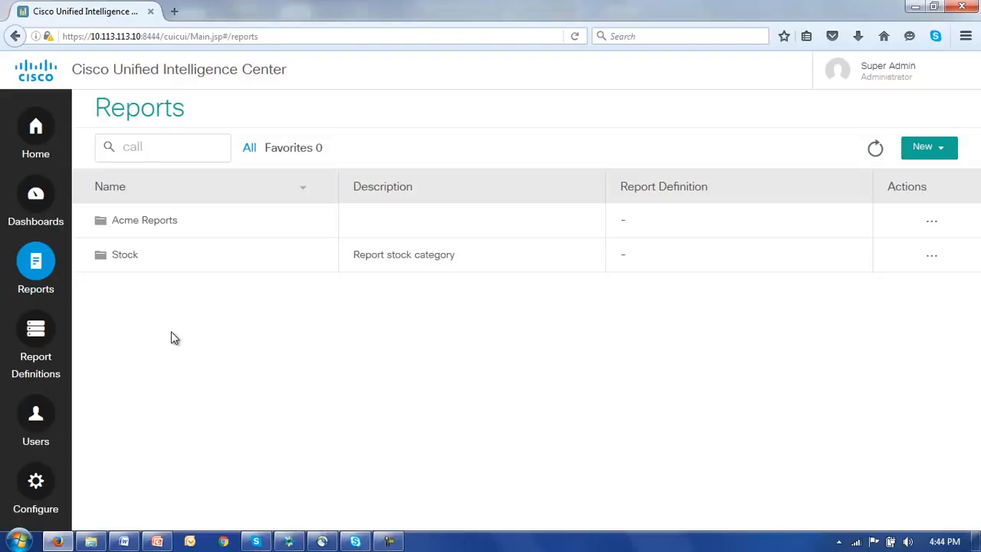
# Find the stock report Call Type Historical All Fields and save a copy named ServiceLevel in the Acme Reports folder.
pyautogui.click(108, 148)
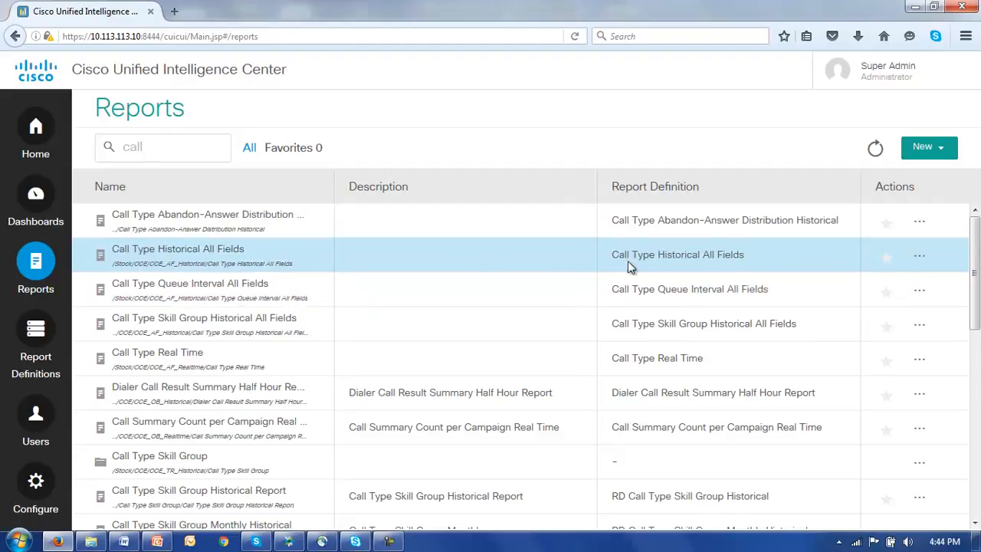
pyautogui.click(920, 261)
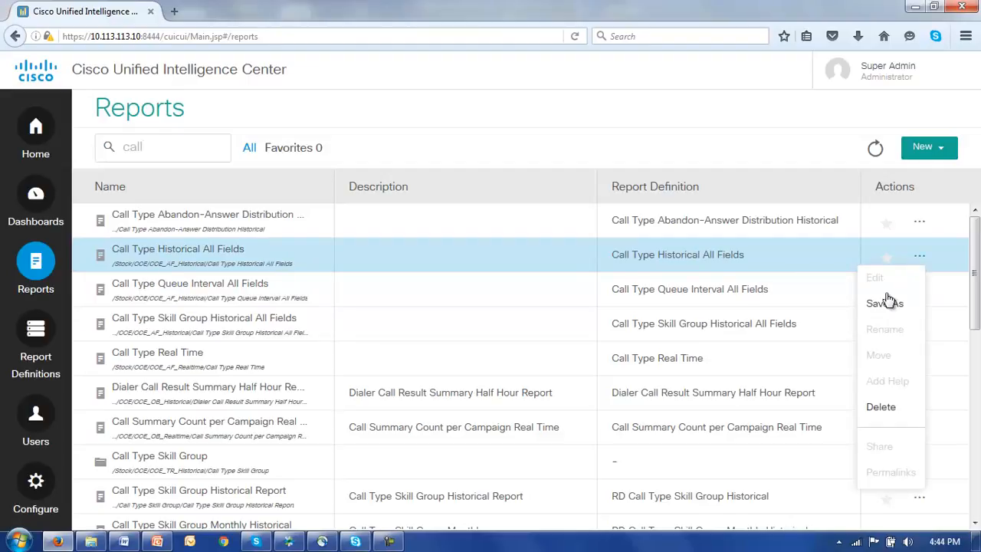
pyautogui.click(881, 304)
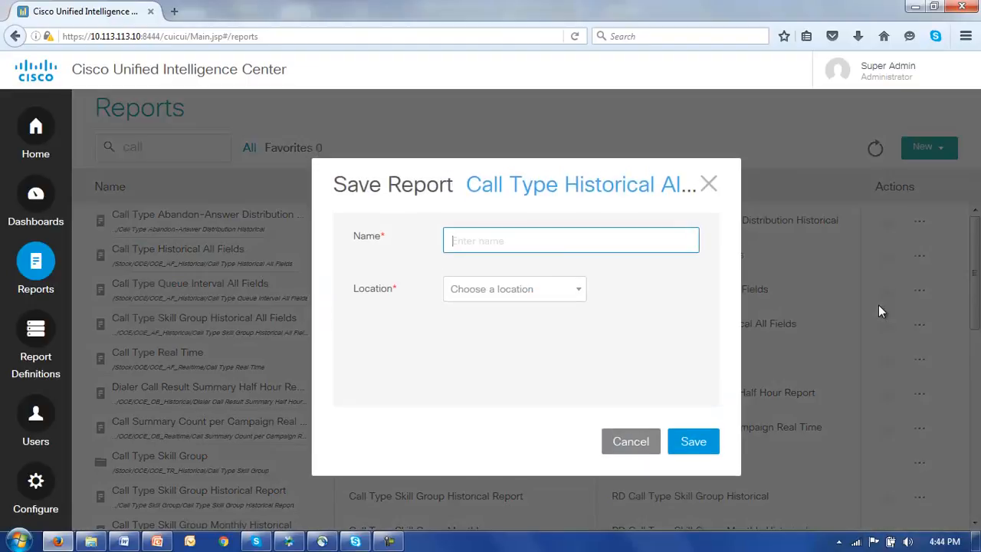
pyautogui.write('ServiceLevel')
pyautogui.click(580, 292)
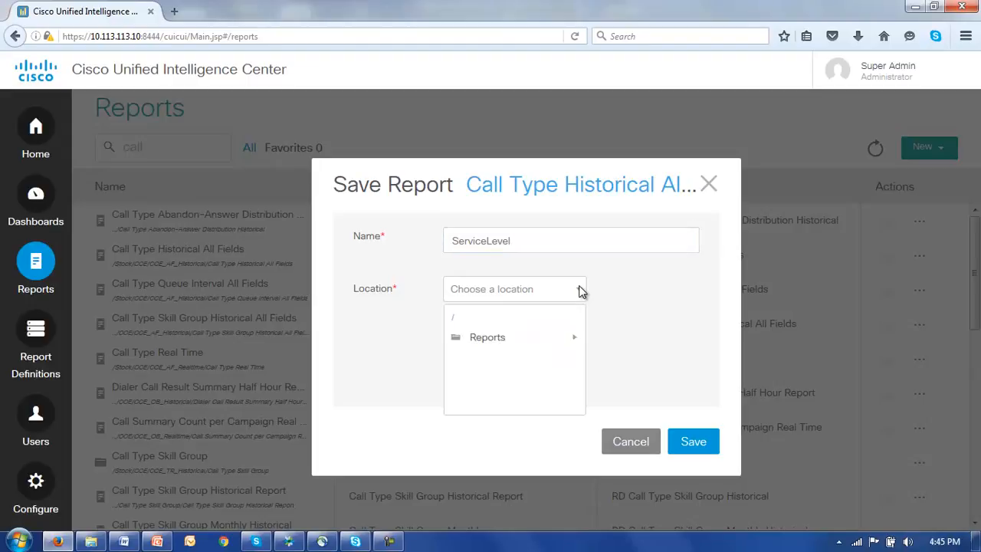
pyautogui.click(575, 338)
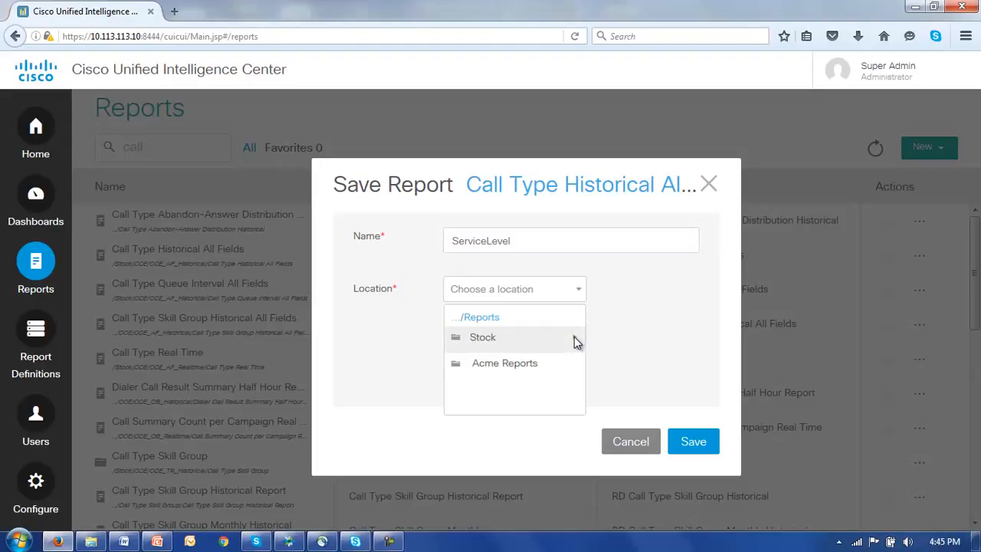
pyautogui.click(495, 367)
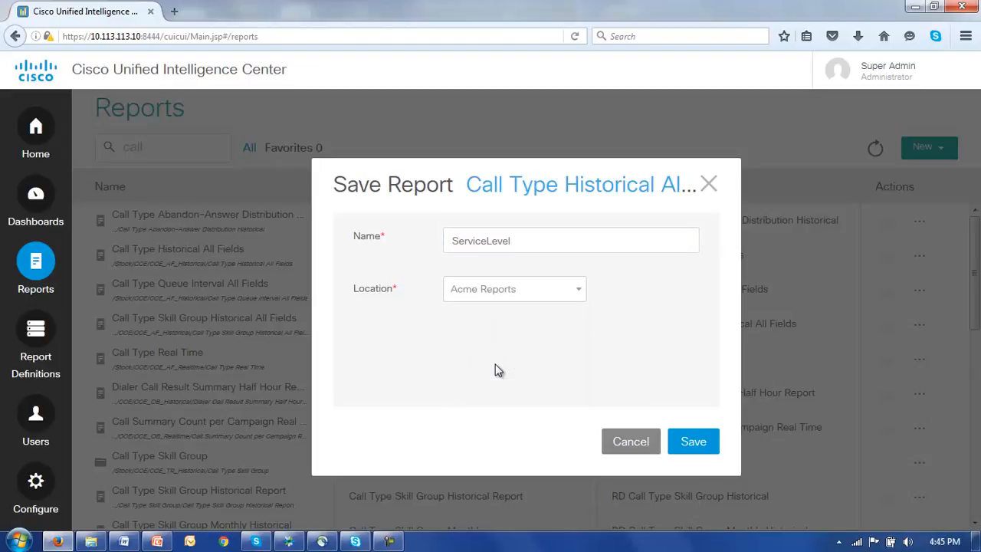
pyautogui.click(694, 445)
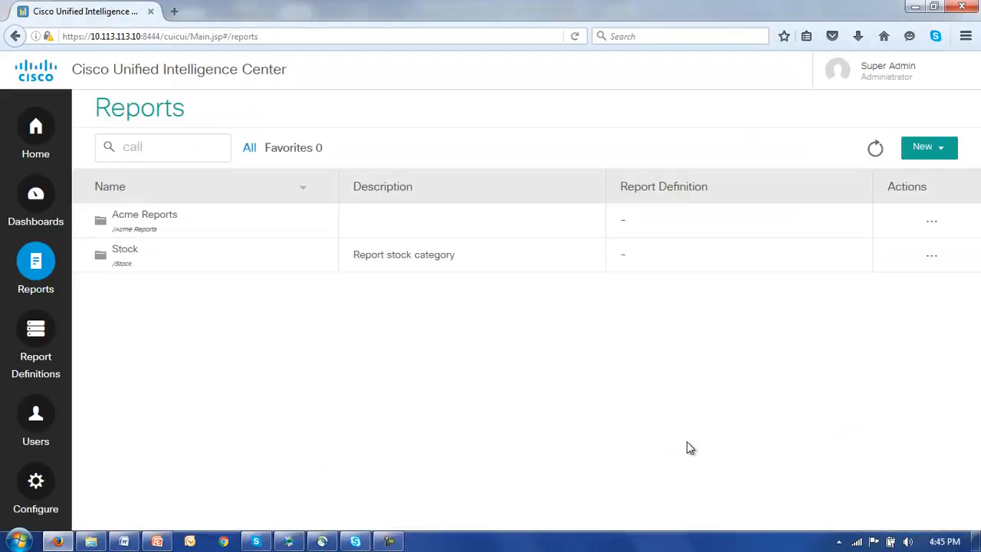
# Open the ServiceLevel report in the Acme Reports folder for editing and set its version to 1.0.
pyautogui.click(874, 149)
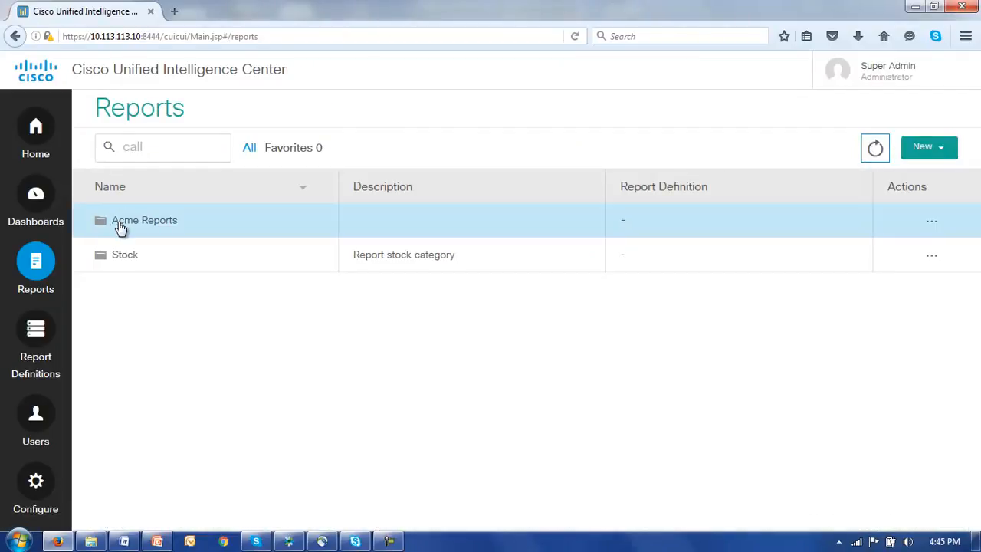
pyautogui.click(120, 225)
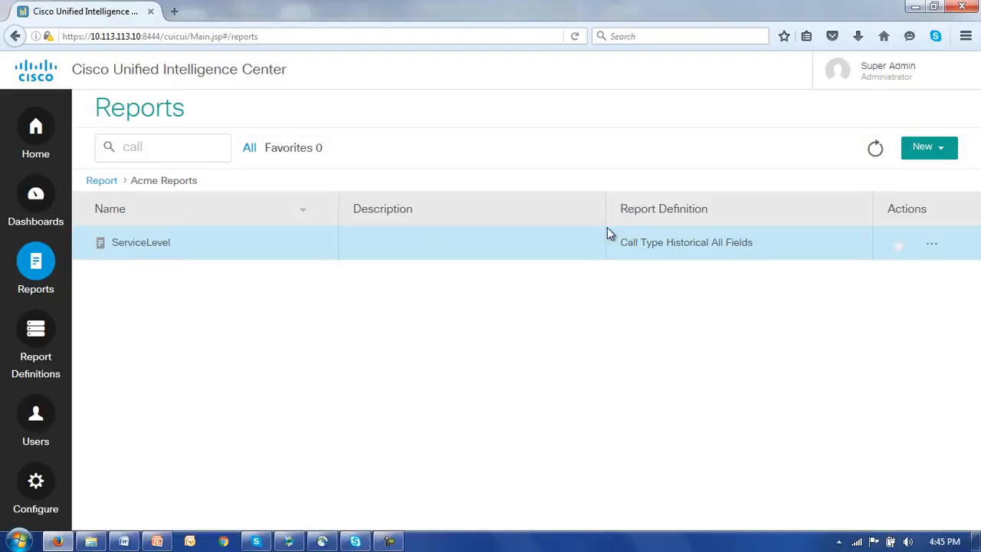
pyautogui.click(932, 248)
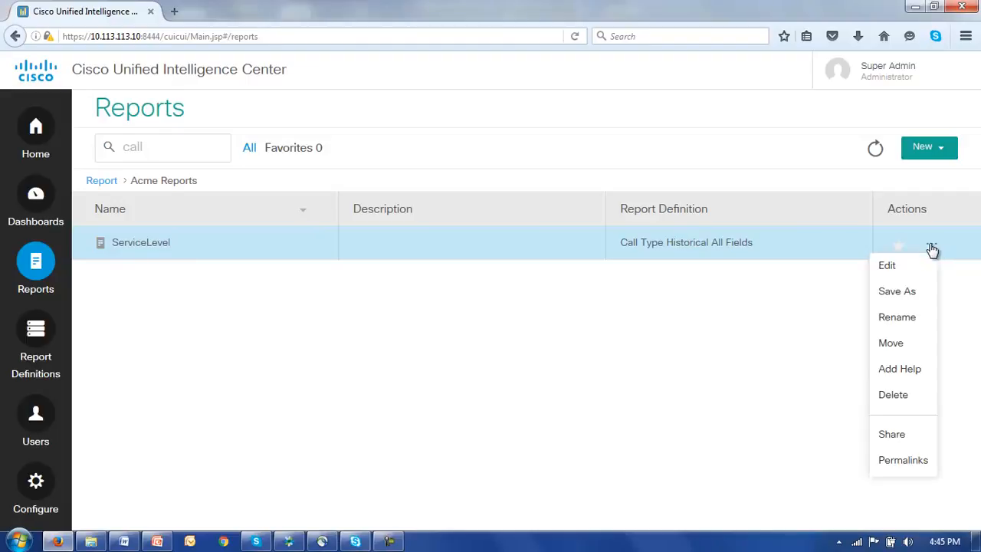
pyautogui.click(887, 268)
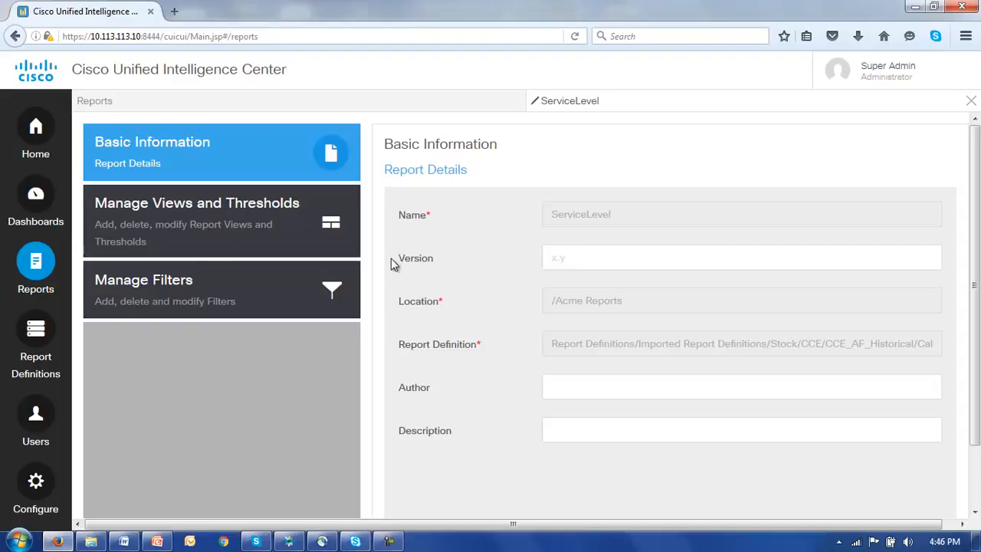
pyautogui.click(552, 256)
pyautogui.write('1.0')
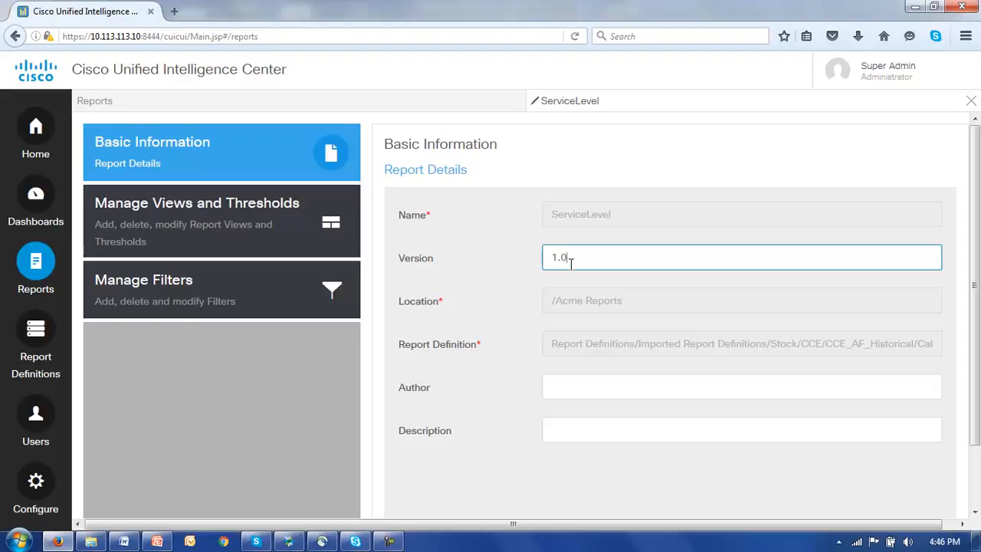
# Proceed to the report's views and thresholds and open the default grid view for editing.
pyautogui.scroll(-2, 956, 222)
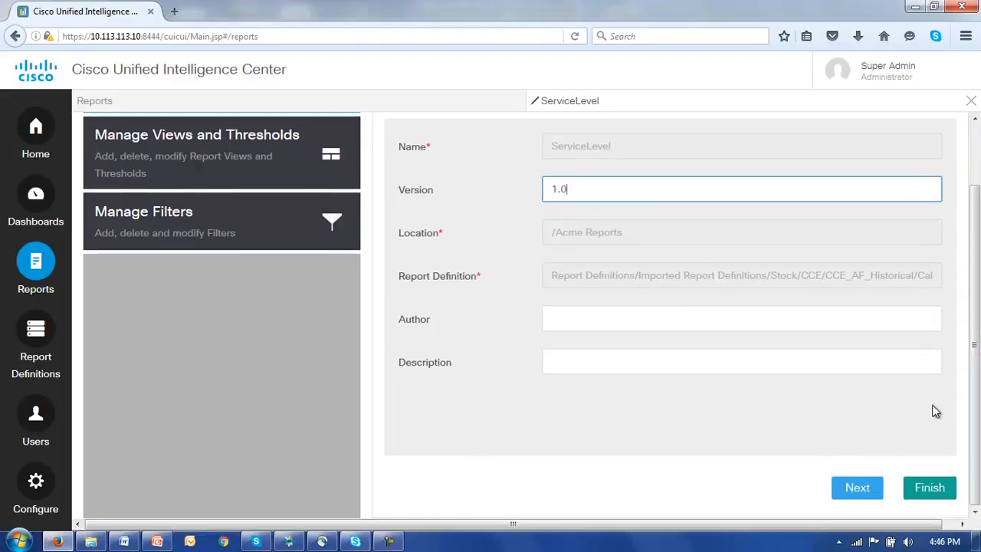
pyautogui.click(853, 490)
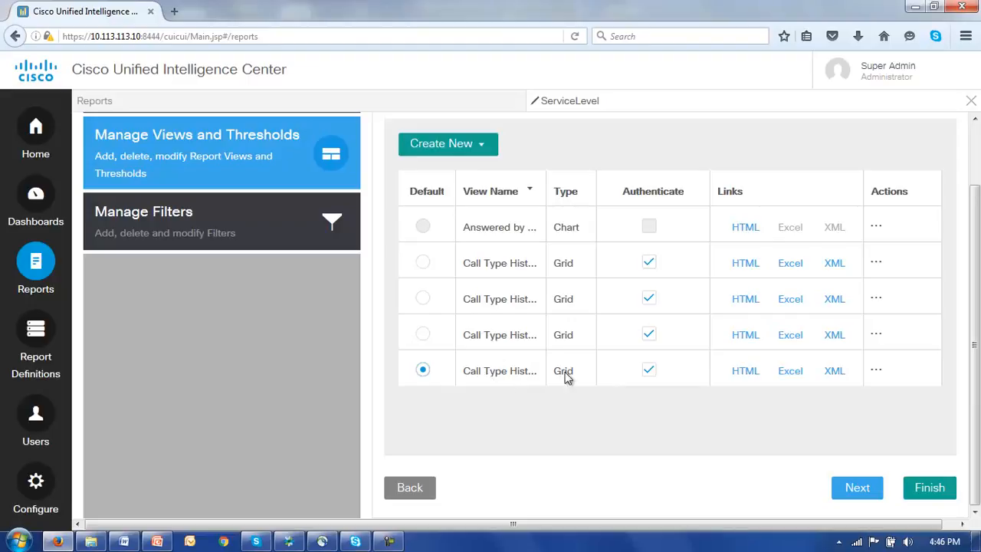
pyautogui.click(877, 372)
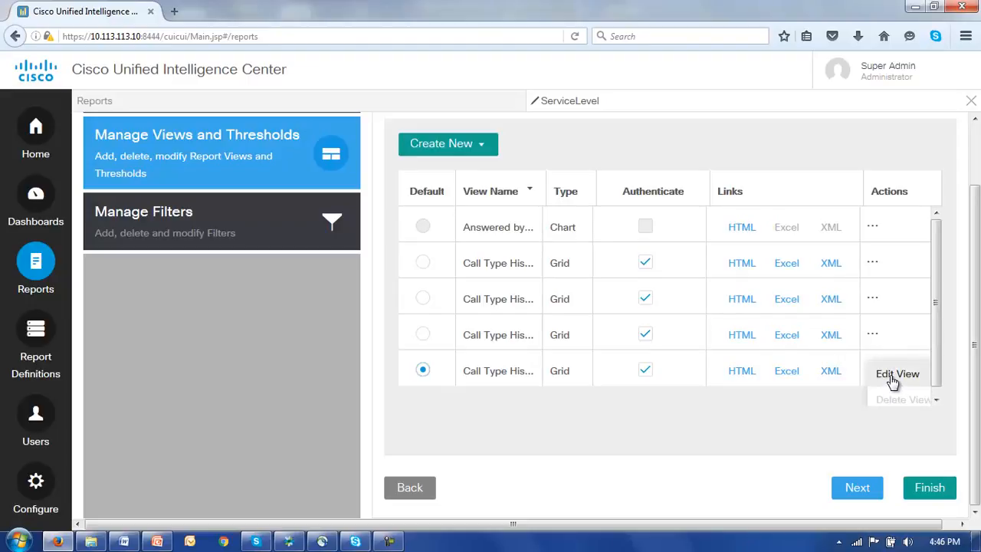
pyautogui.click(895, 375)
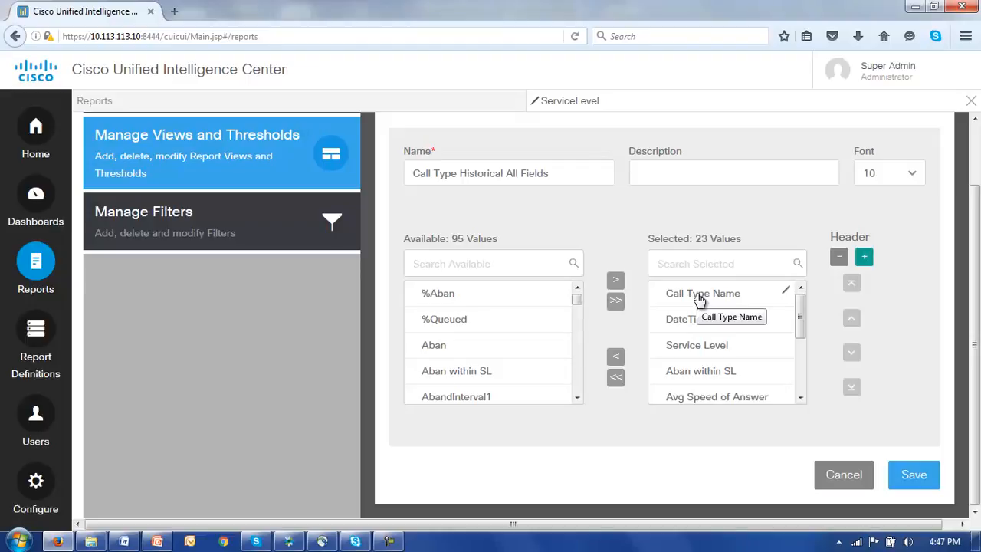
# Remove the Tasks and Completed Tasks group headers from the view's selected values.
pyautogui.moveTo(798, 319); pyautogui.dragTo(801, 390)
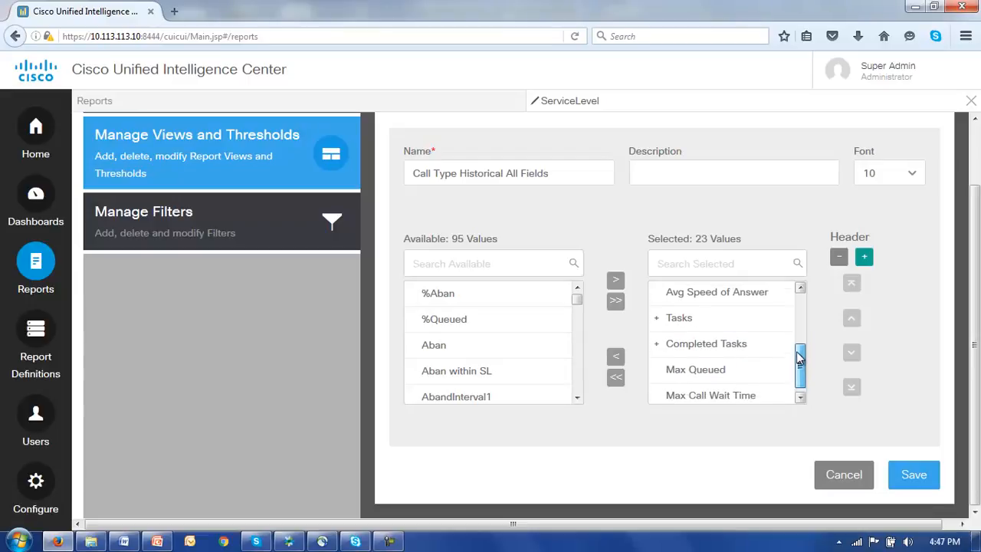
pyautogui.scroll(3, 804, 364)
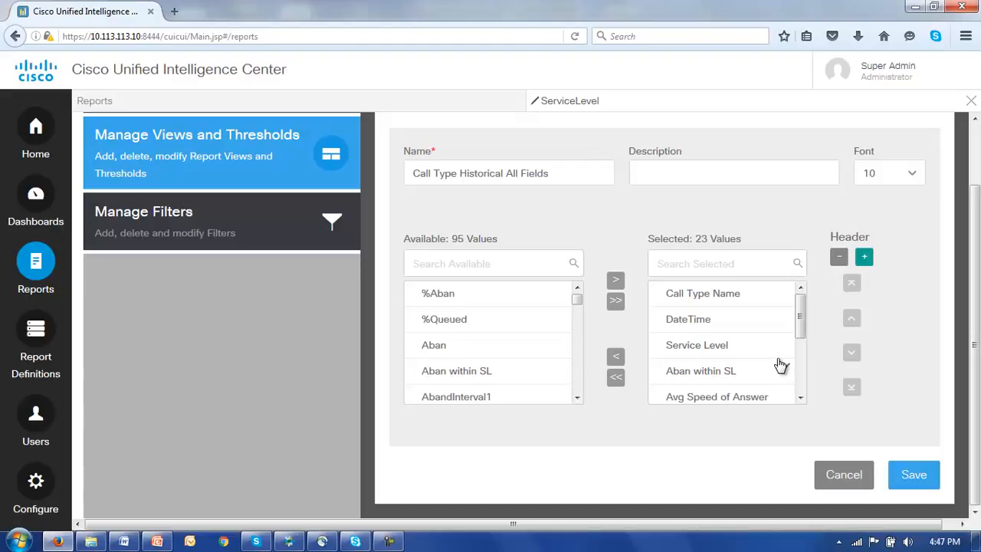
pyautogui.click(801, 397)
pyautogui.click(801, 399)
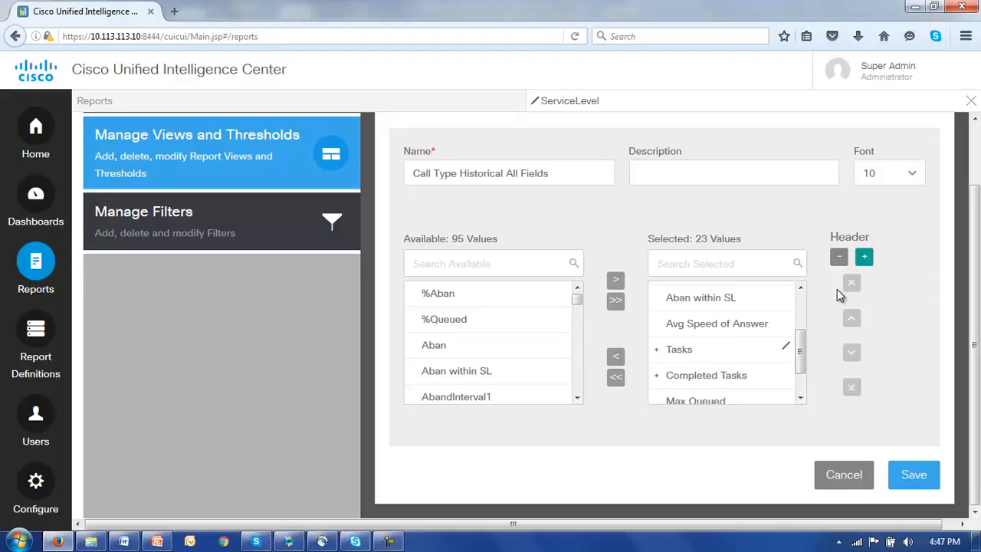
pyautogui.click(683, 355)
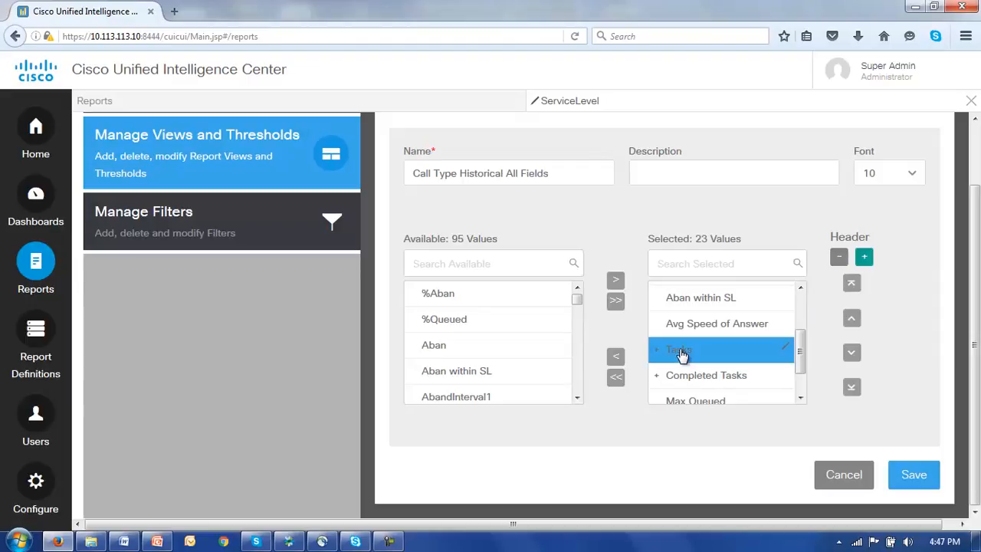
pyautogui.click(840, 262)
pyautogui.click(840, 262)
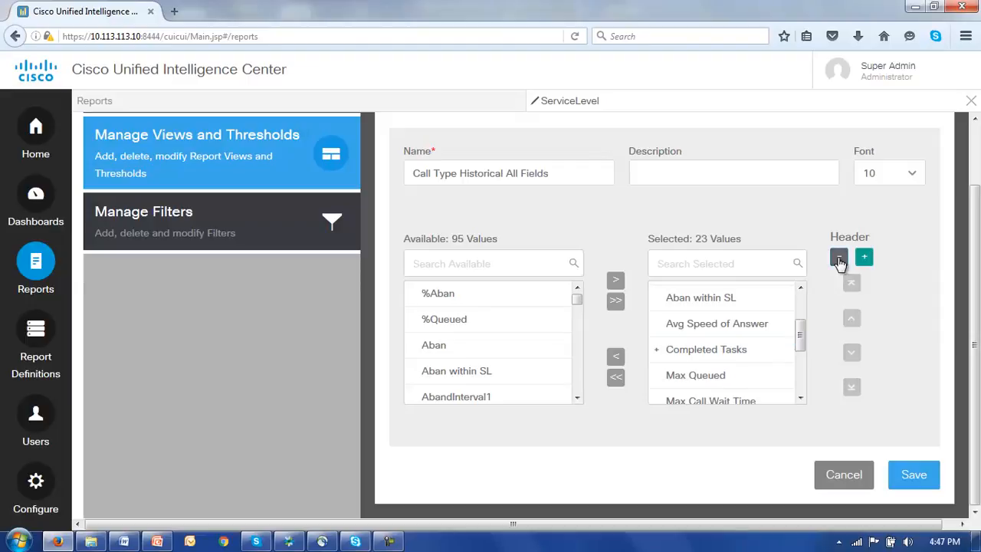
pyautogui.click(696, 351)
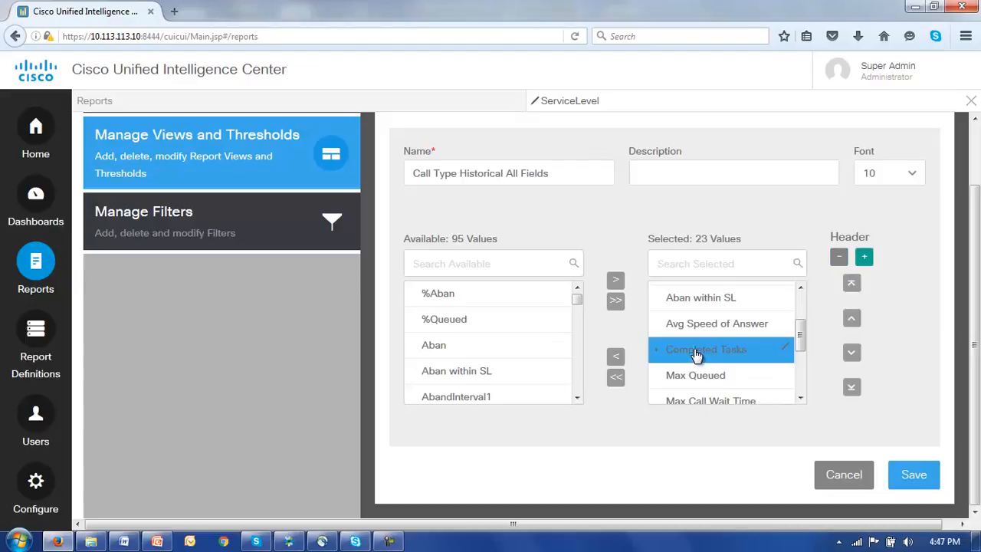
pyautogui.click(839, 260)
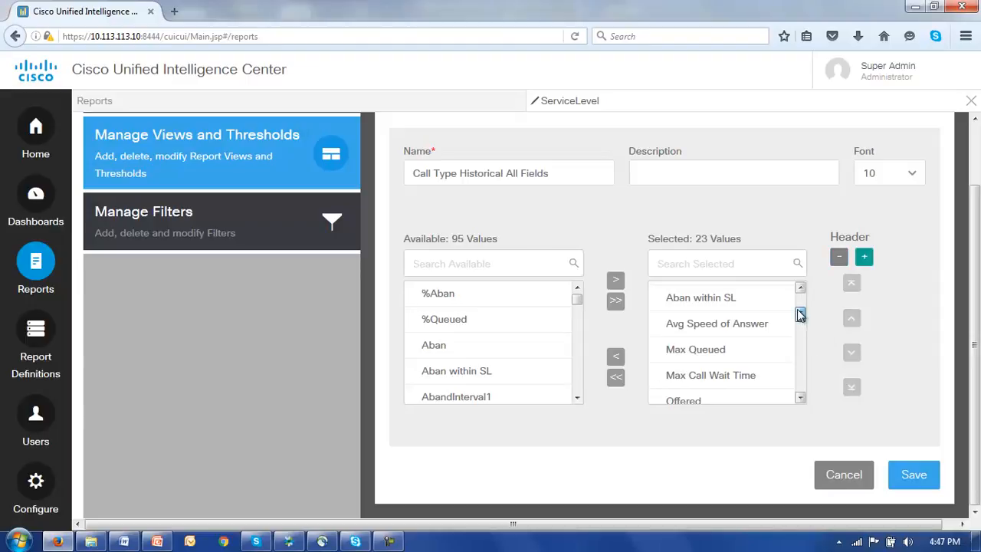
# Remove all fields from Max Queued through Short Calls from the selected values and save the view.
pyautogui.scroll(1, 747, 360)
pyautogui.scroll(1, 667, 356)
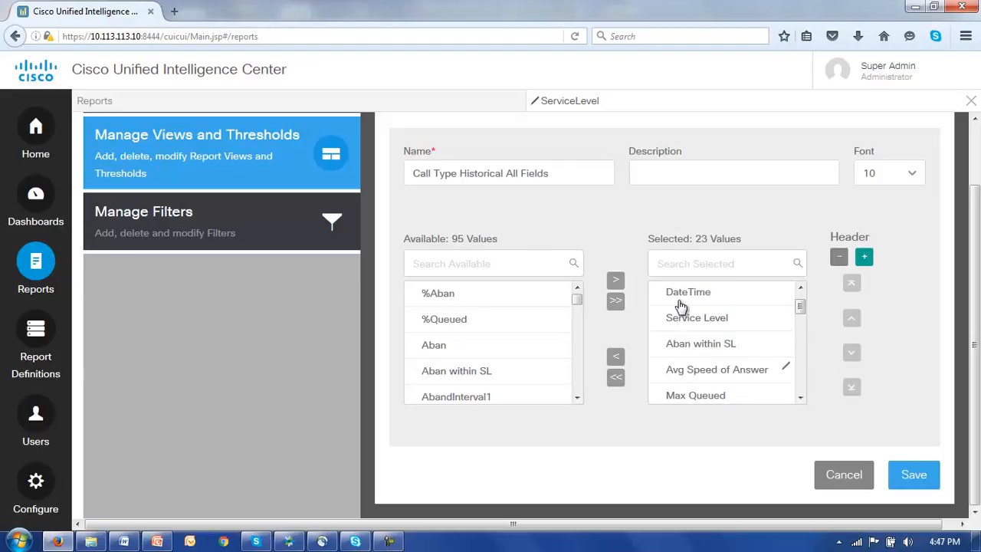
pyautogui.scroll(-1, 686, 330)
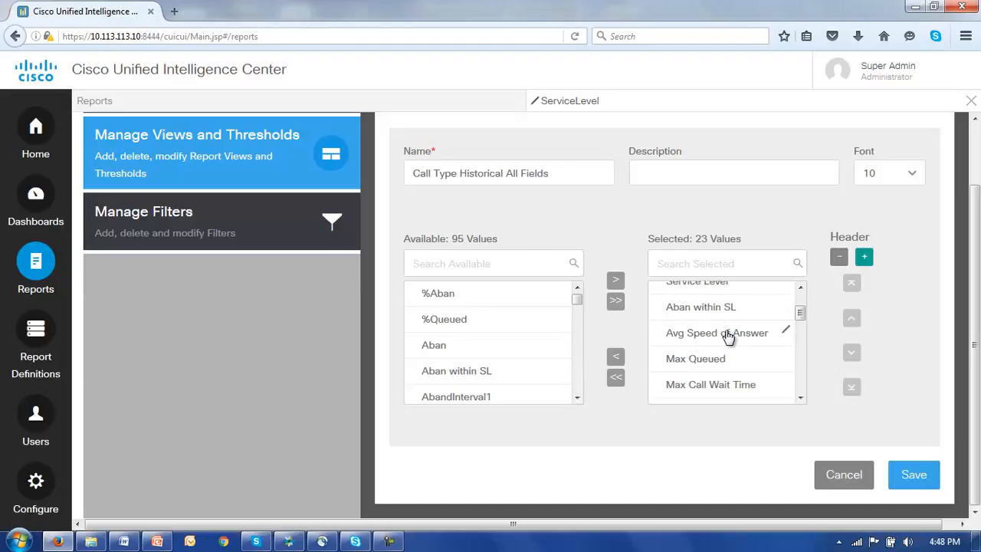
pyautogui.click(693, 360)
pyautogui.moveTo(803, 314); pyautogui.dragTo(802, 321)
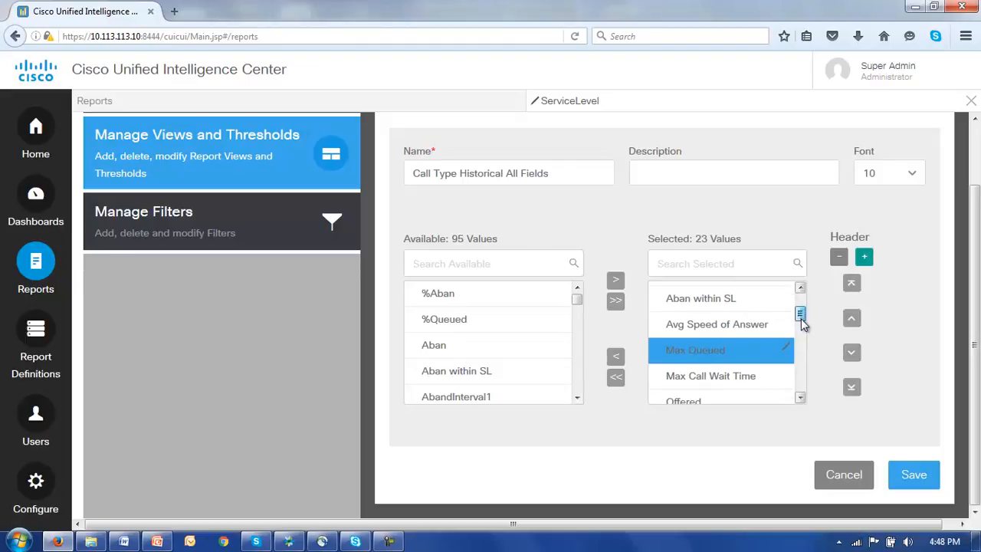
pyautogui.press('Down')
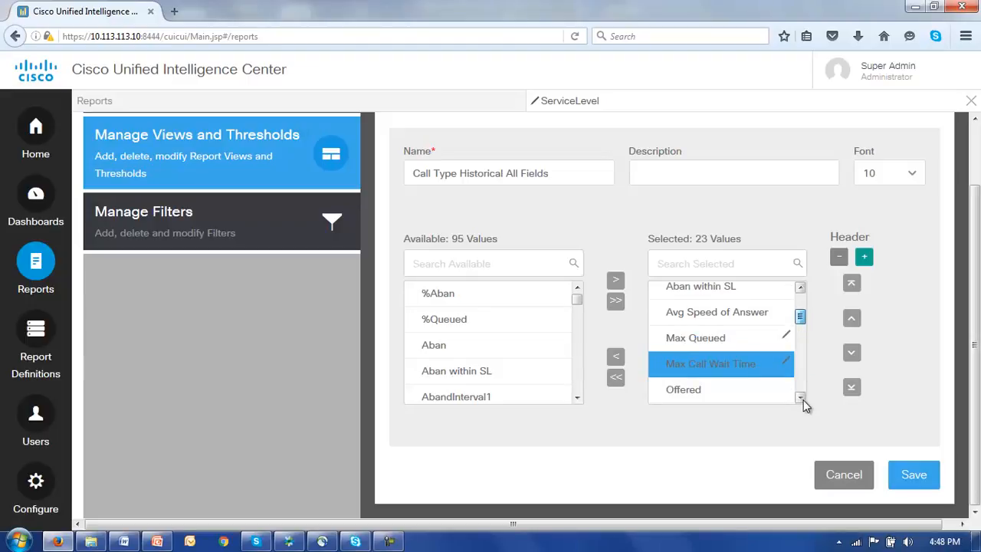
pyautogui.scroll(-5, 804, 405)
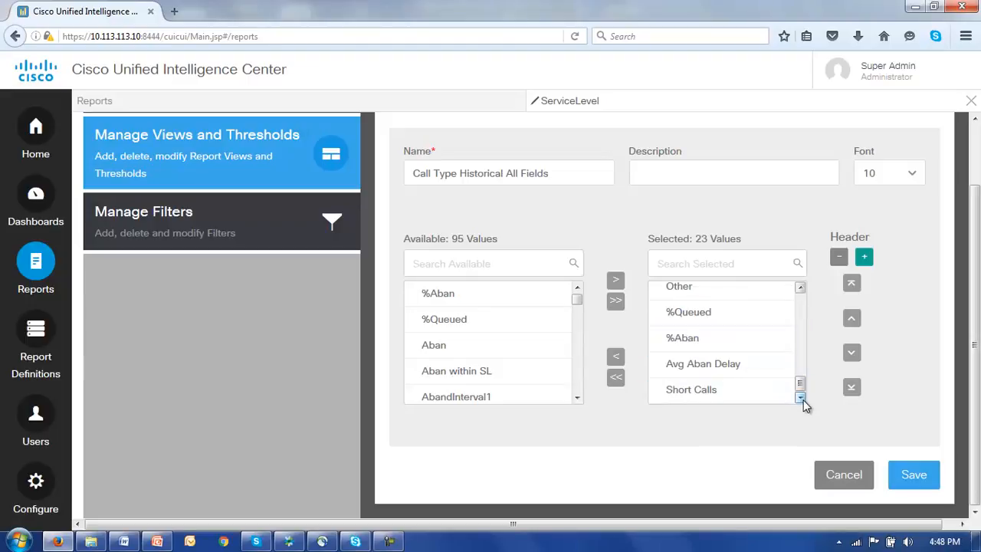
pyautogui.keyDown('shift'); pyautogui.click(691, 391); pyautogui.keyUp('shift')
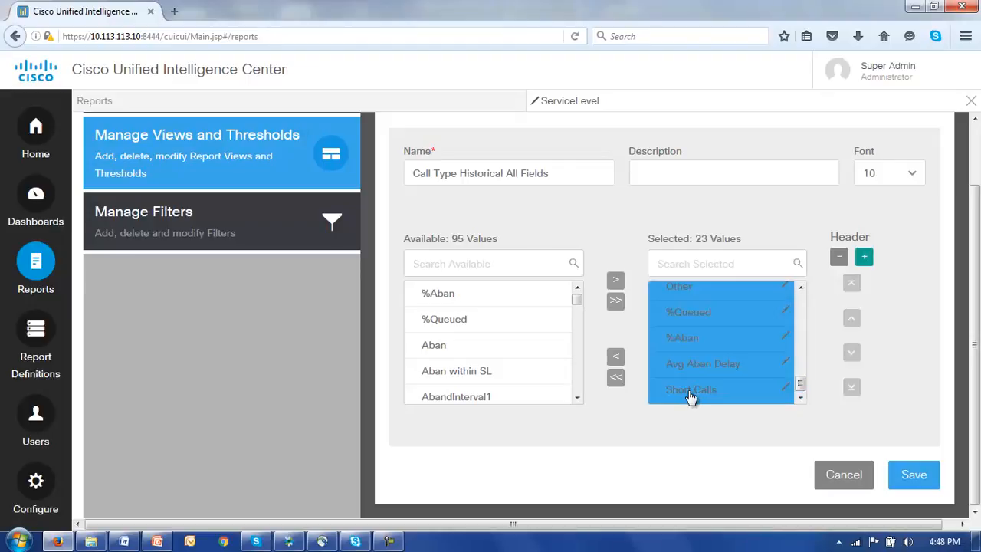
pyautogui.click(616, 358)
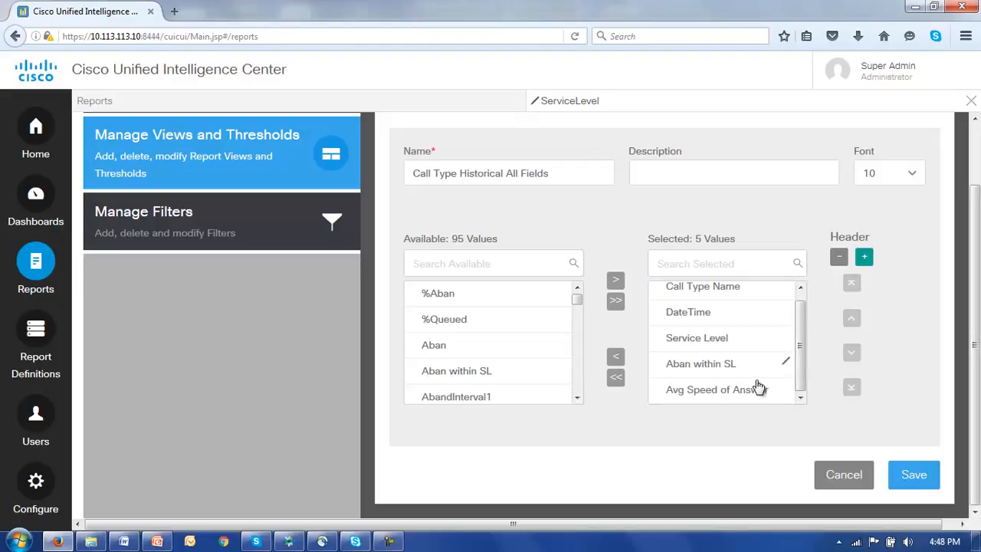
pyautogui.moveTo(800, 366); pyautogui.dragTo(803, 388)
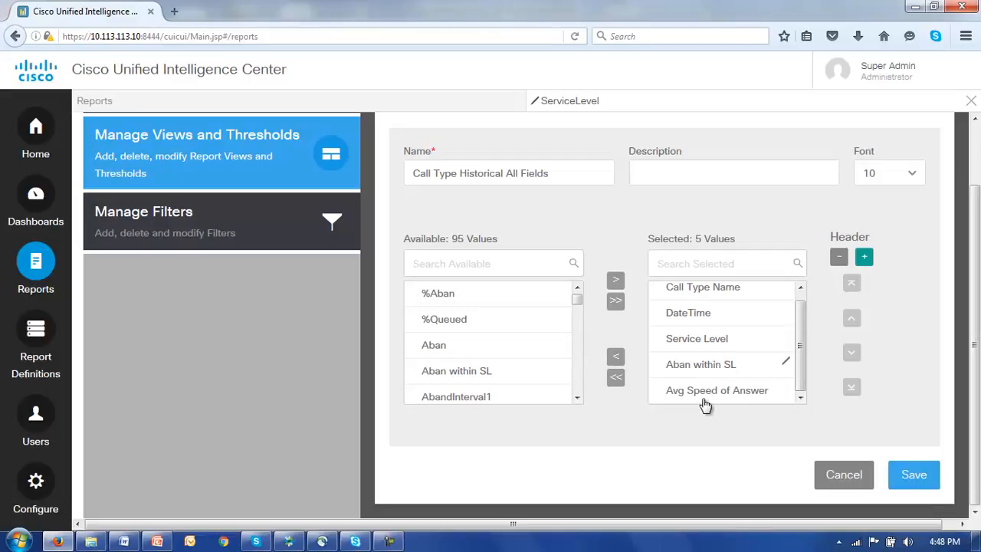
pyautogui.click(911, 477)
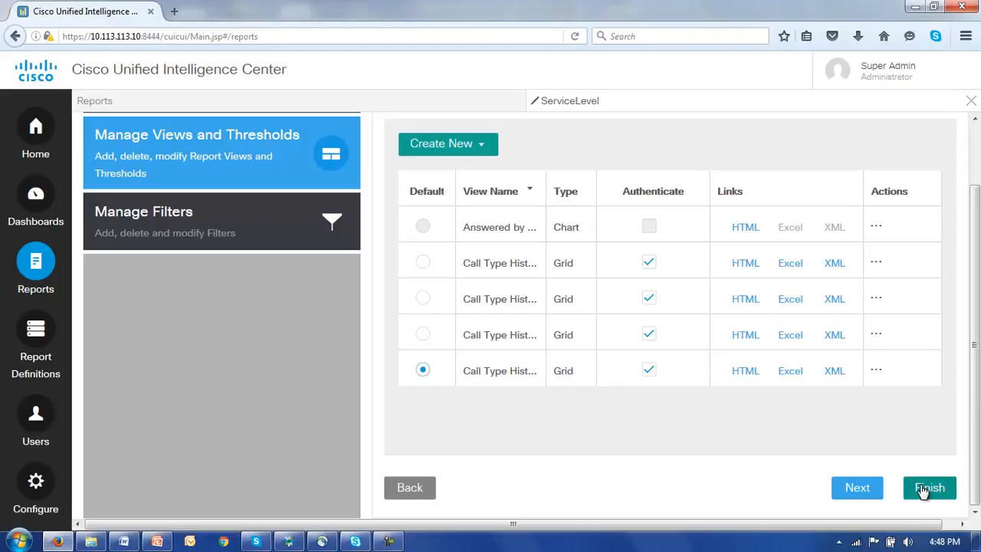
# Save the edited ServiceLevel report and run it from the Acme Reports folder.
pyautogui.click(929, 488)
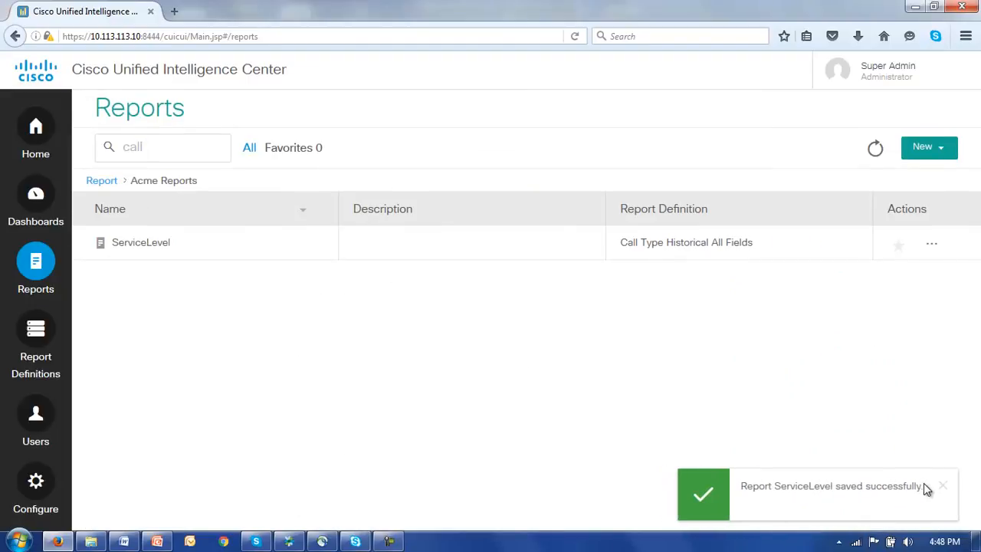
pyautogui.click(140, 244)
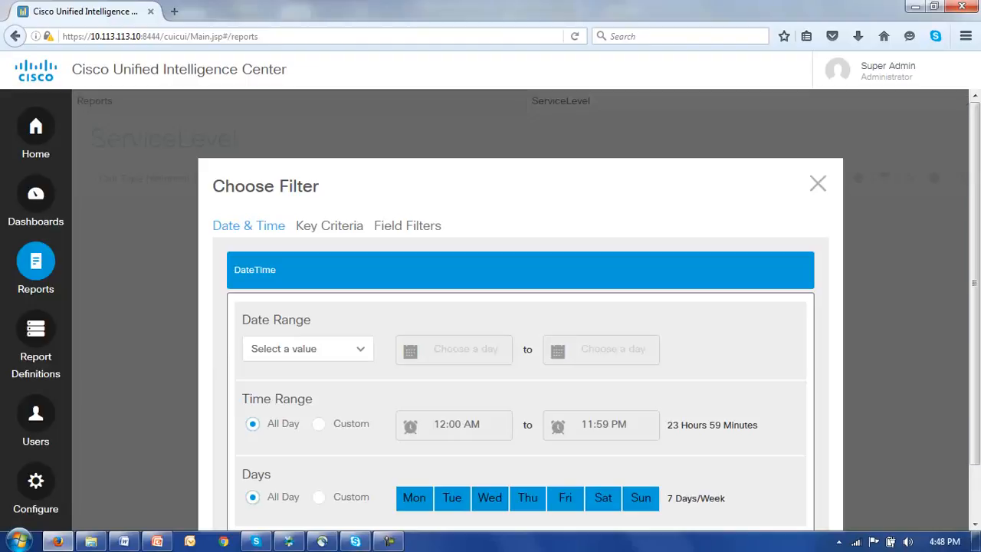
# Set the report's date range to Year to Date, save the chosen filter as default, and proceed to the key criteria.
pyautogui.scroll(-2, 975, 295)
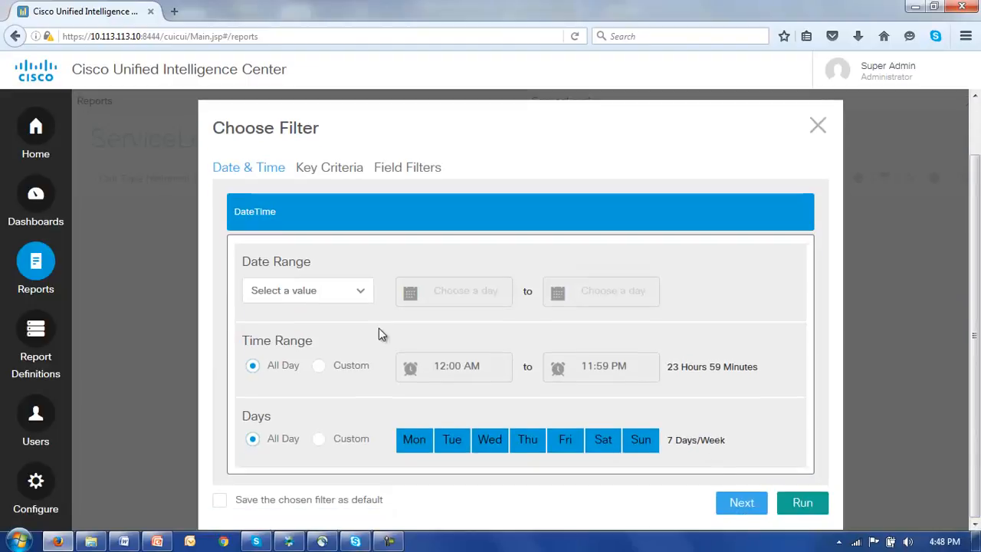
pyautogui.click(362, 290)
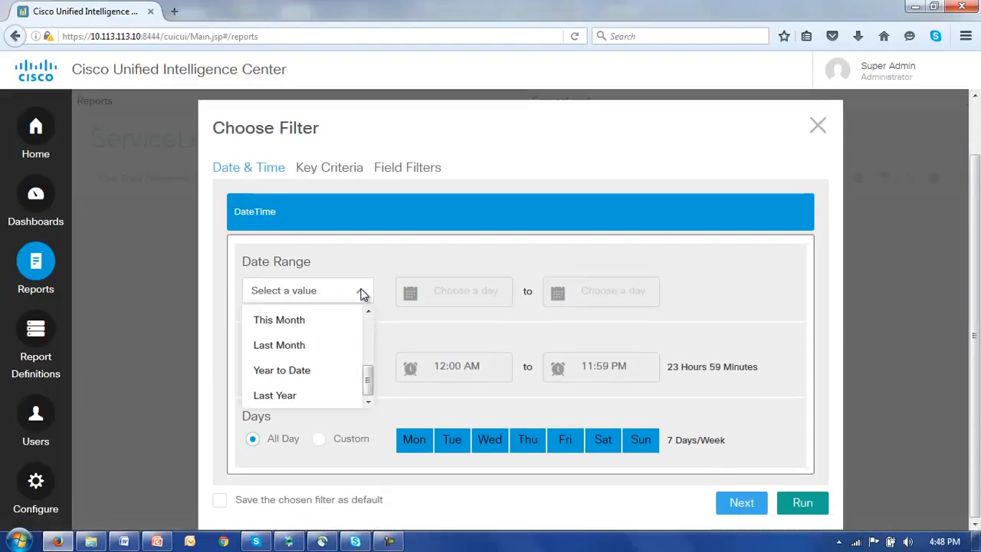
pyautogui.click(269, 371)
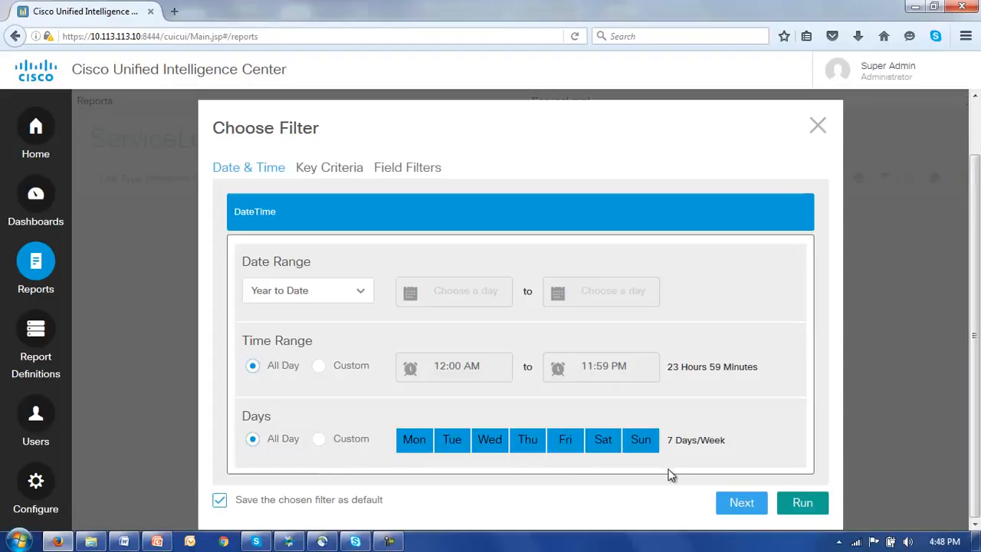
pyautogui.click(738, 506)
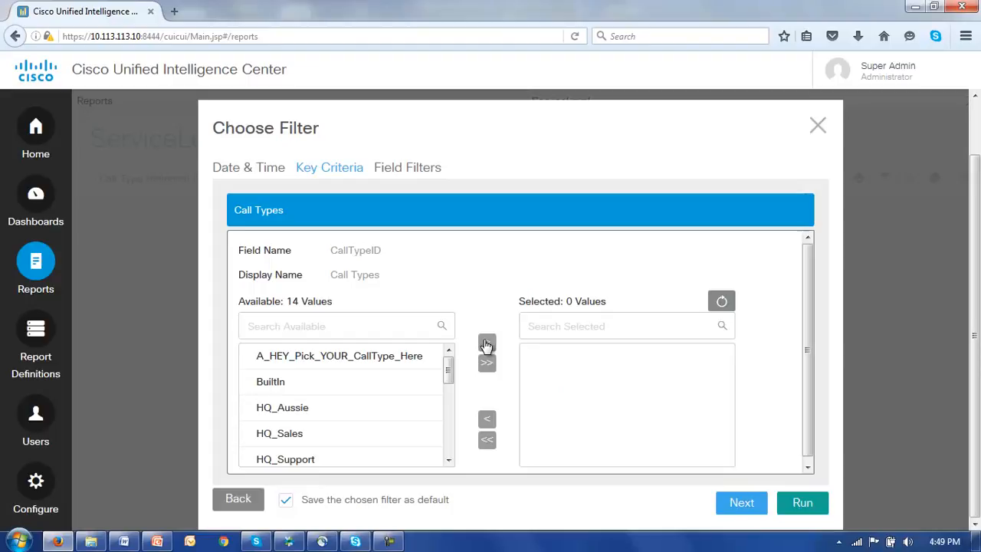
# Include all available call types in the key criteria and run the report without field filters.
pyautogui.click(487, 364)
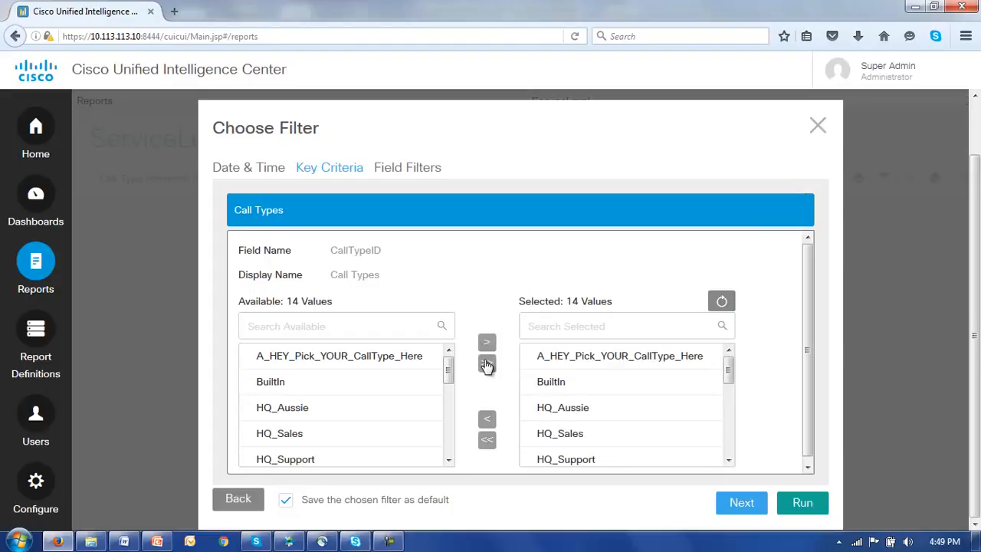
pyautogui.click(740, 504)
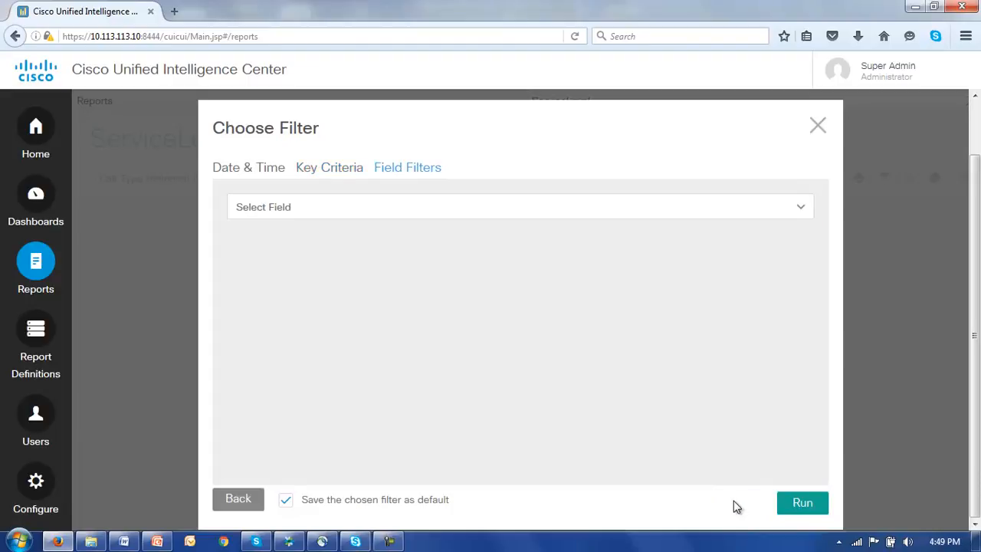
pyautogui.click(801, 504)
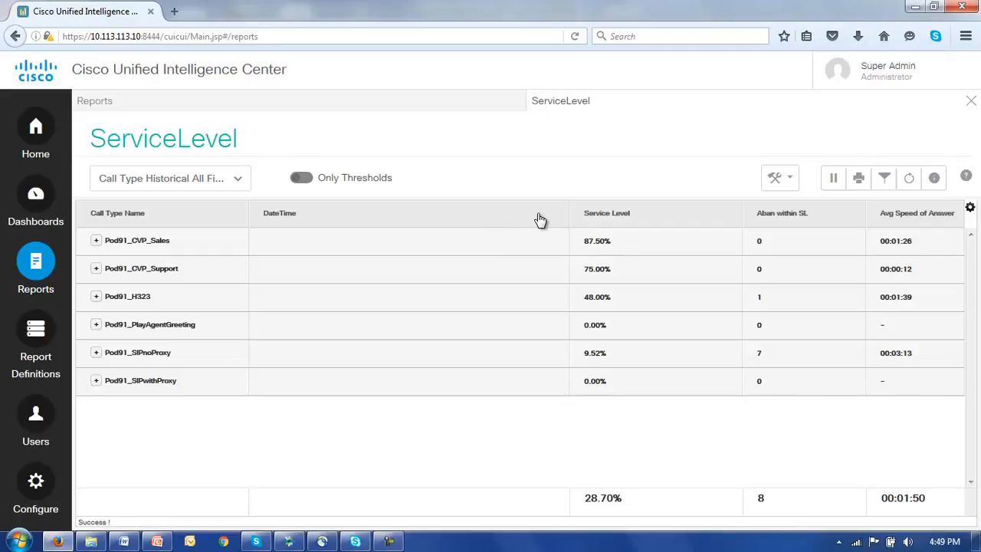
# Open the displayed report's view for editing and set its font size to 14.
pyautogui.click(789, 181)
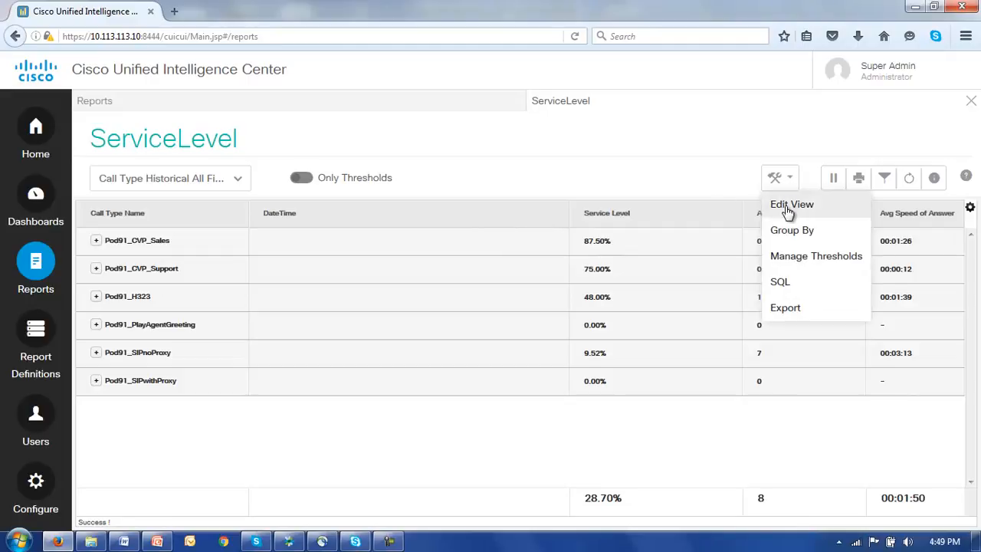
pyautogui.click(789, 207)
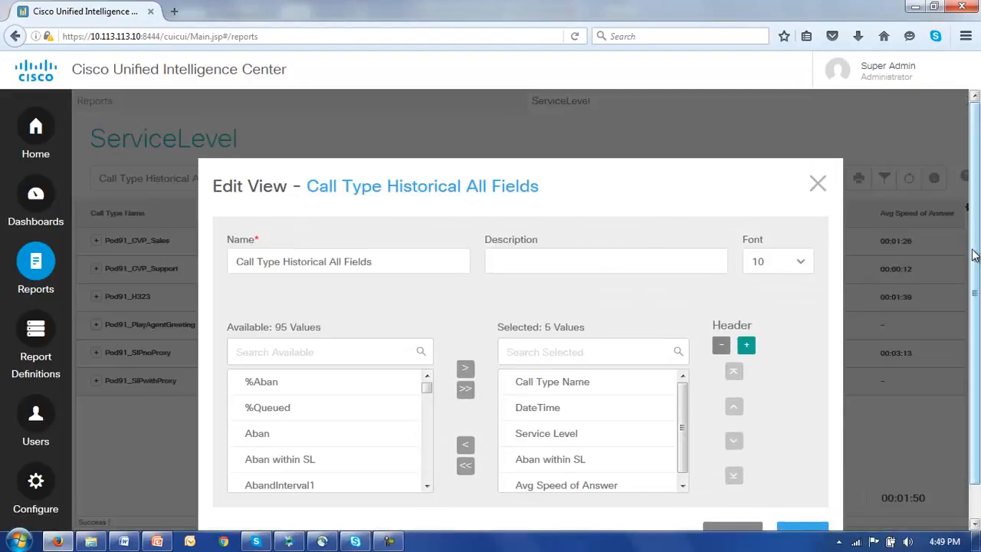
pyautogui.scroll(-1, 978, 306)
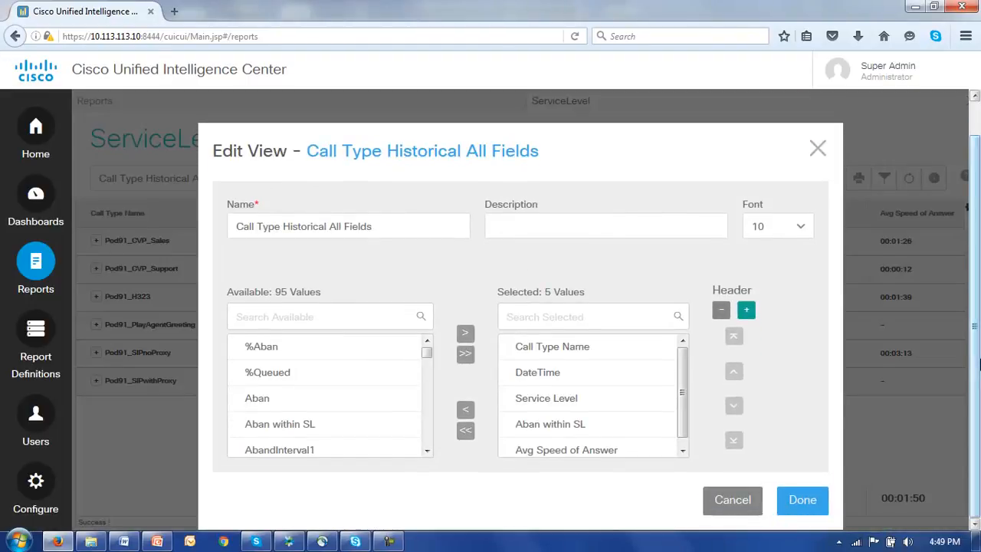
pyautogui.click(801, 227)
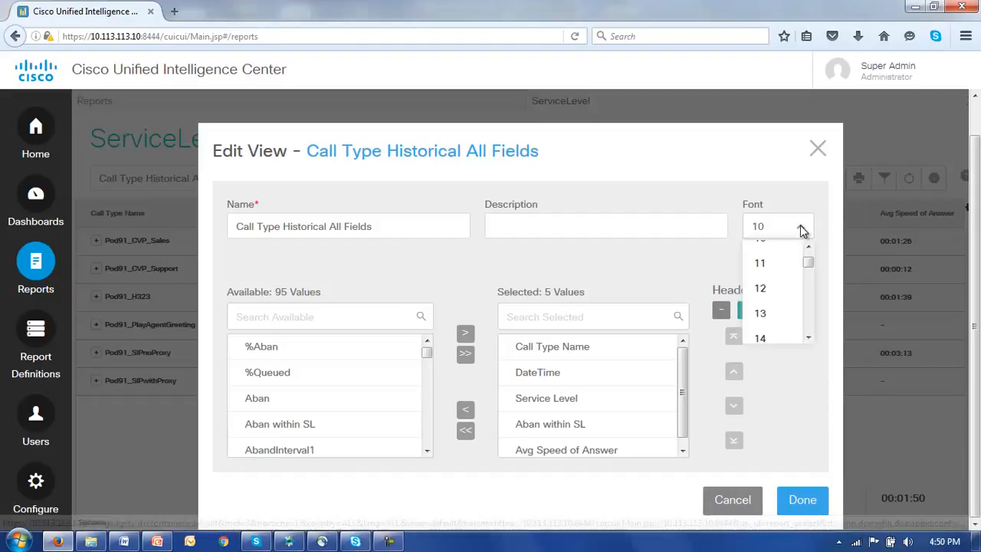
pyautogui.click(810, 338)
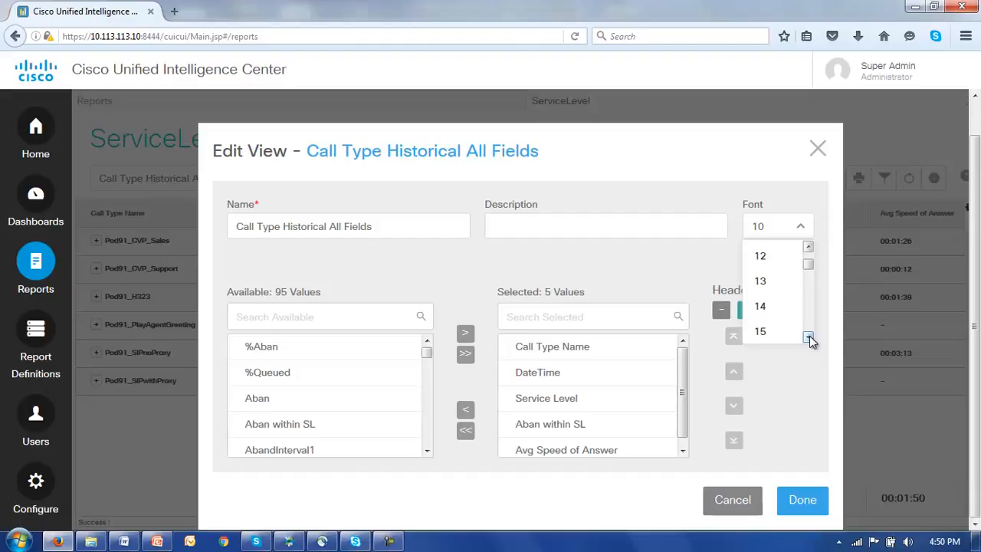
pyautogui.click(762, 313)
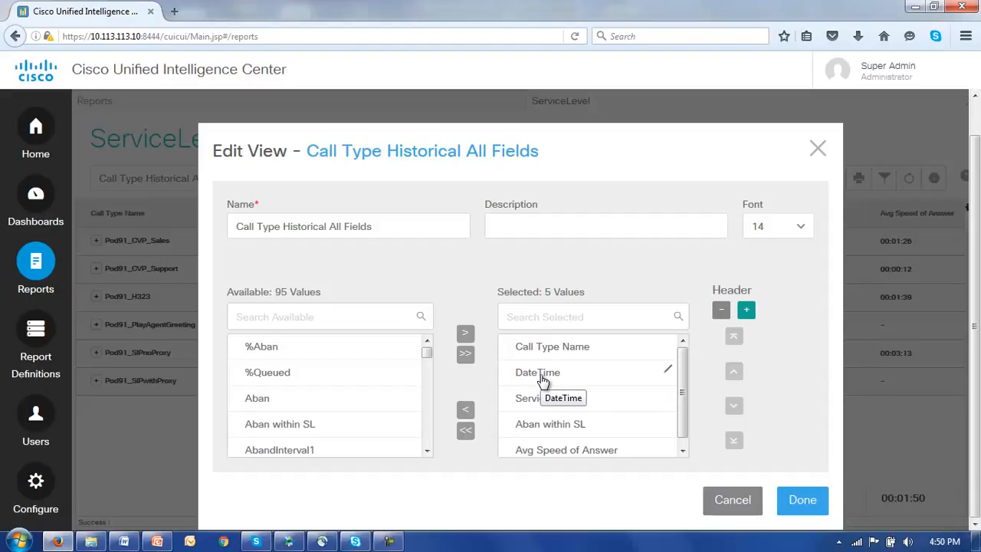
# Set the column width of the DateTime field to 50.
pyautogui.click(668, 373)
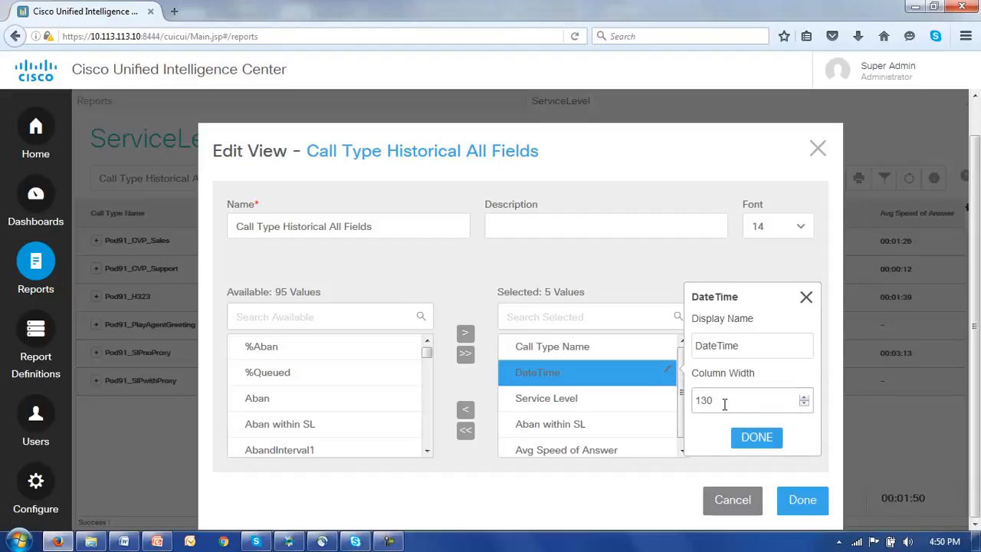
pyautogui.click(804, 404)
pyautogui.click(804, 404)
pyautogui.click(804, 404)
pyautogui.moveTo(803, 404); pyautogui.dragTo(803, 404)
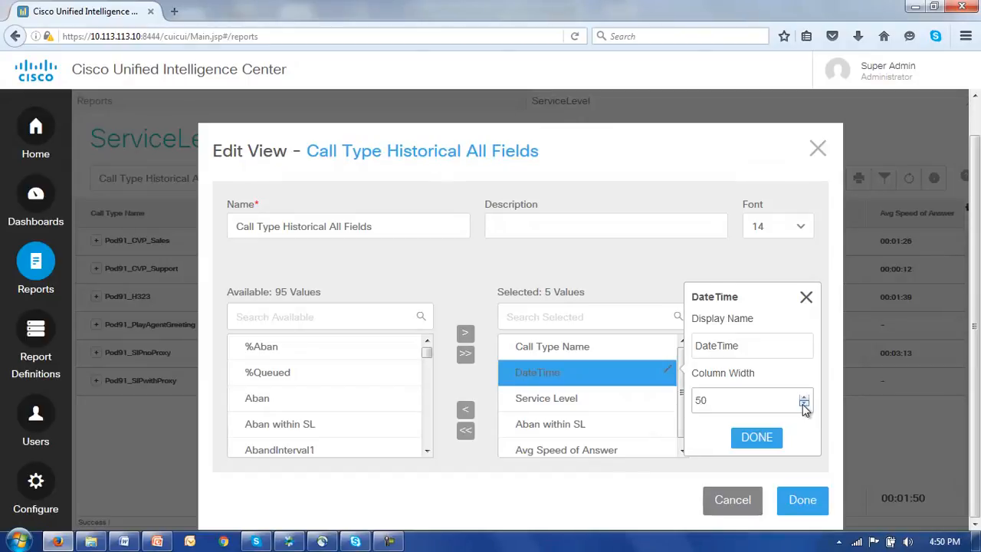
pyautogui.click(755, 442)
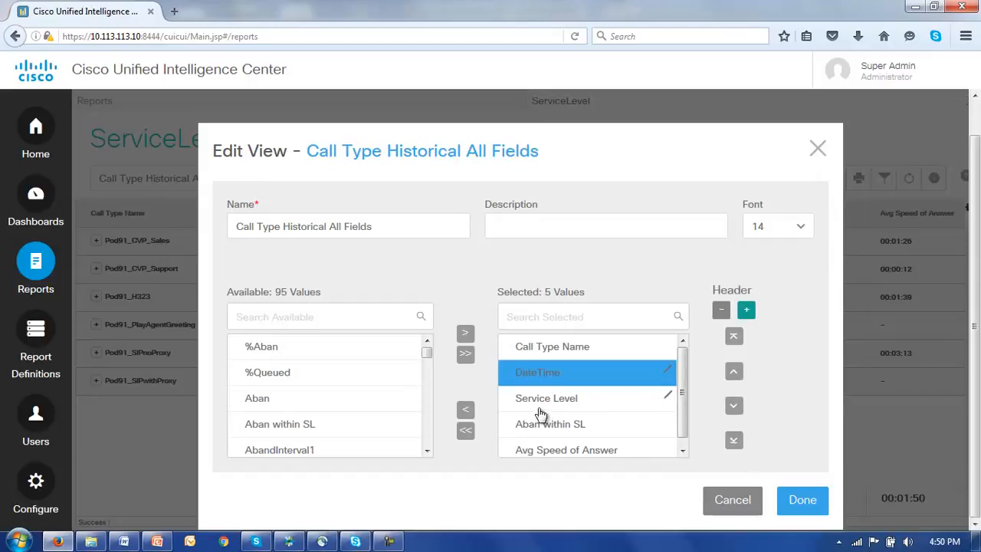
# Reduce the Service Level field's column width and apply the view changes to the report.
pyautogui.click(669, 400)
pyautogui.click(701, 426)
pyautogui.click(803, 428)
pyautogui.moveTo(803, 428); pyautogui.dragTo(803, 430)
pyautogui.click(803, 424)
pyautogui.click(803, 424)
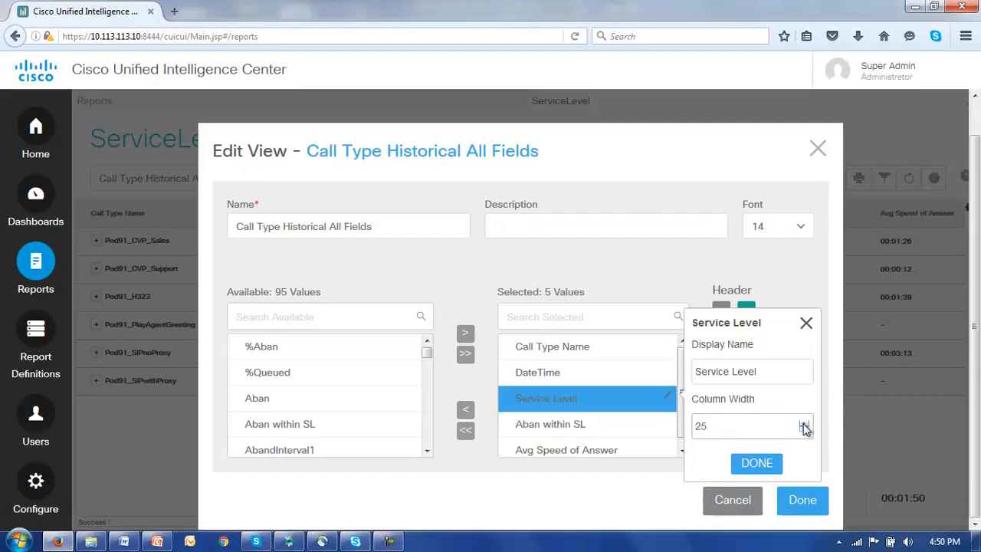
pyautogui.click(804, 423)
pyautogui.click(803, 424)
pyautogui.click(804, 424)
pyautogui.click(803, 424)
pyautogui.click(803, 424)
pyautogui.click(803, 424)
pyautogui.click(759, 466)
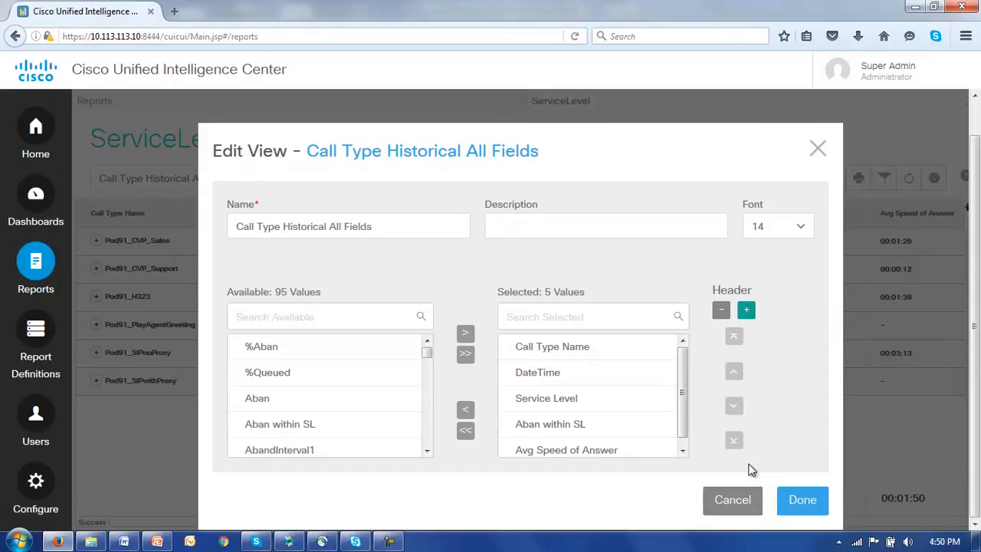
pyautogui.click(801, 506)
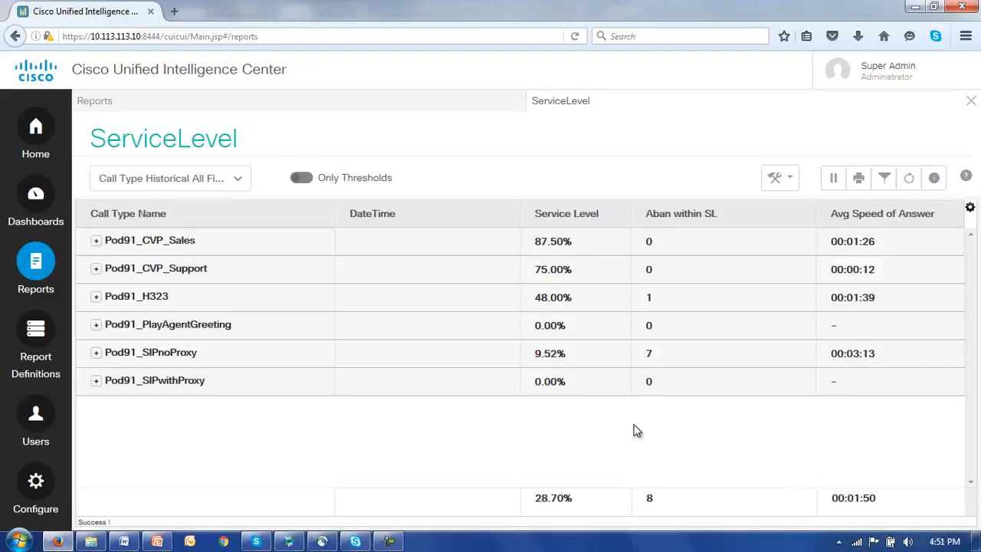
# Expand the Pod91_CVP_Sales call type and look through its interval rows.
pyautogui.click(96, 242)
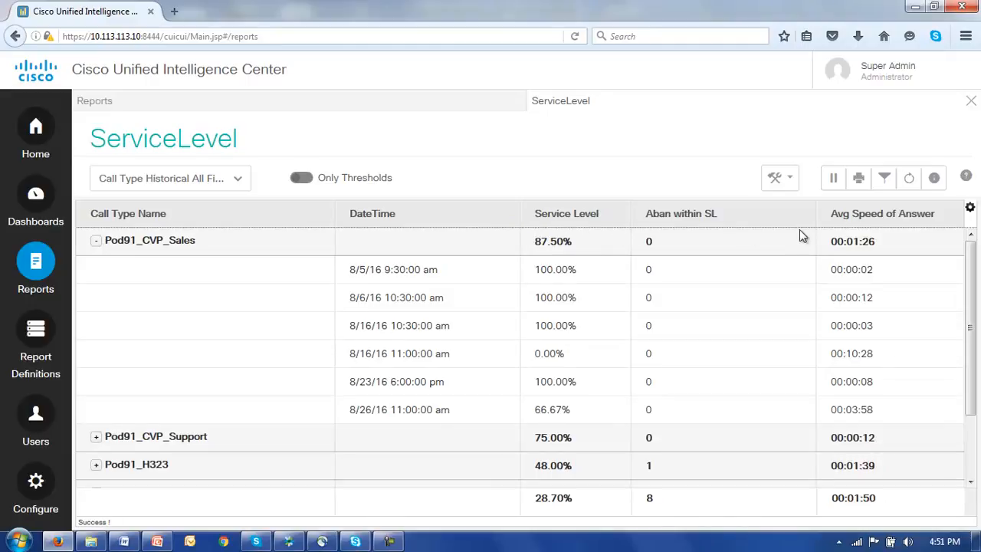
pyautogui.scroll(-2, 318, 346)
pyautogui.scroll(2, 314, 346)
# Open the report's view for editing again and add a new header to the selected values.
pyautogui.click(787, 179)
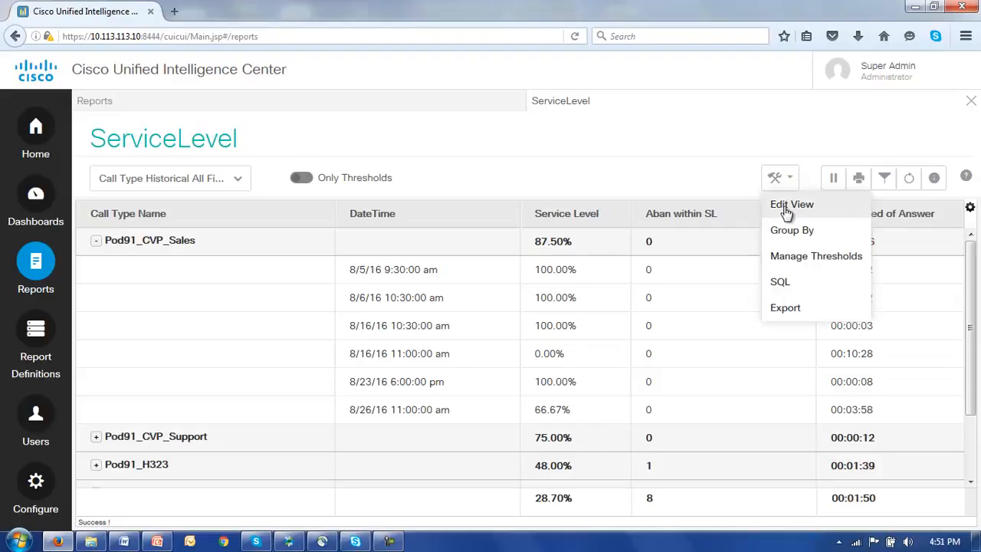
pyautogui.click(785, 205)
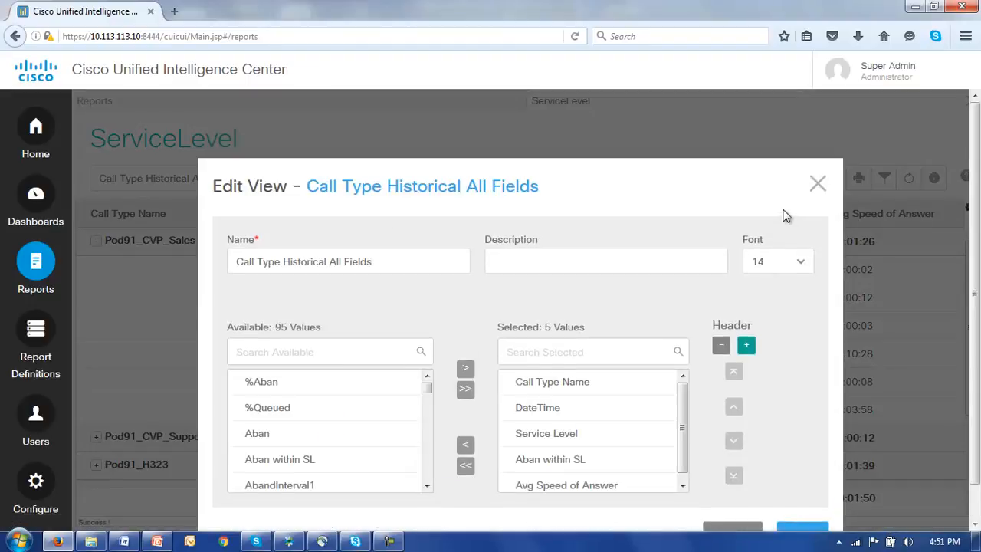
pyautogui.scroll(-1, 976, 261)
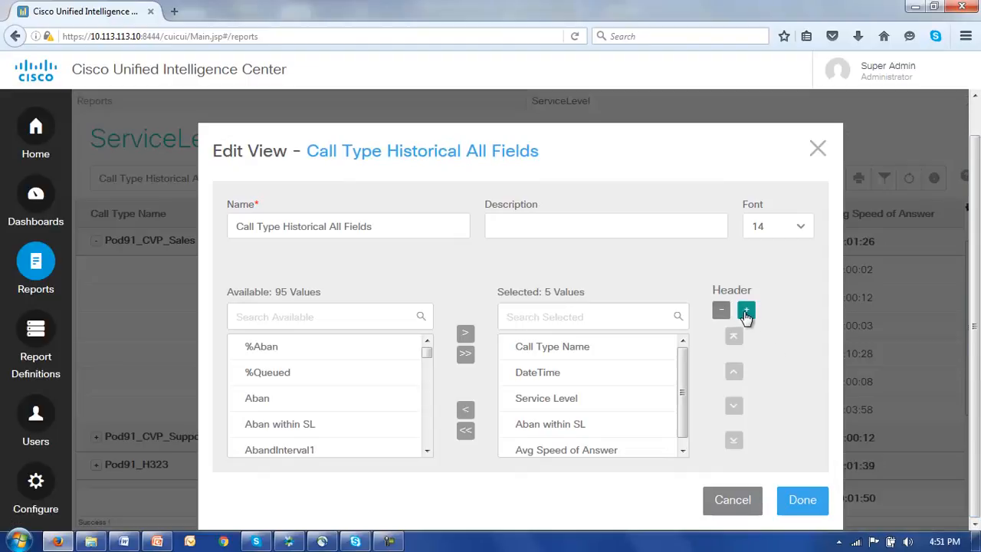
pyautogui.click(747, 311)
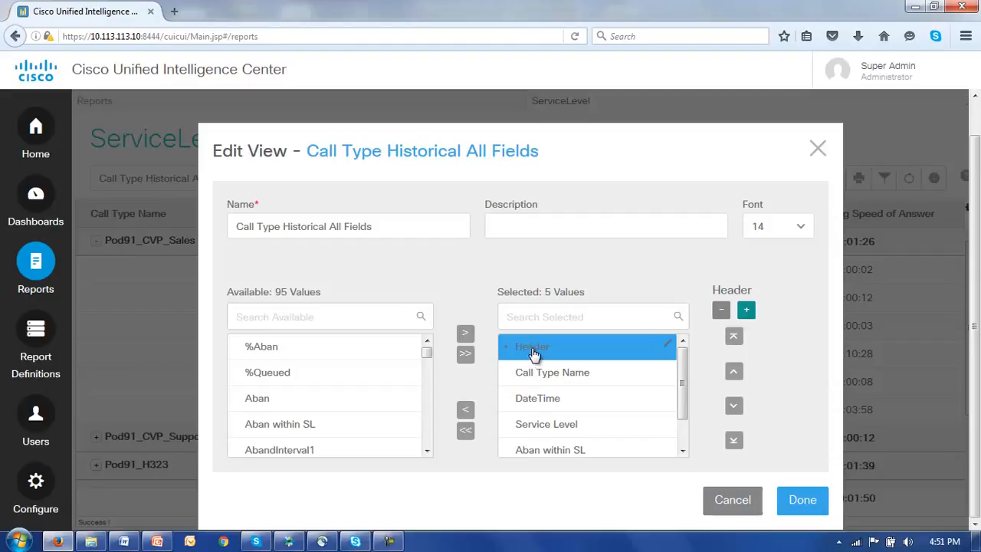
# Set the new header's display name to "Performance data".
pyautogui.click(669, 346)
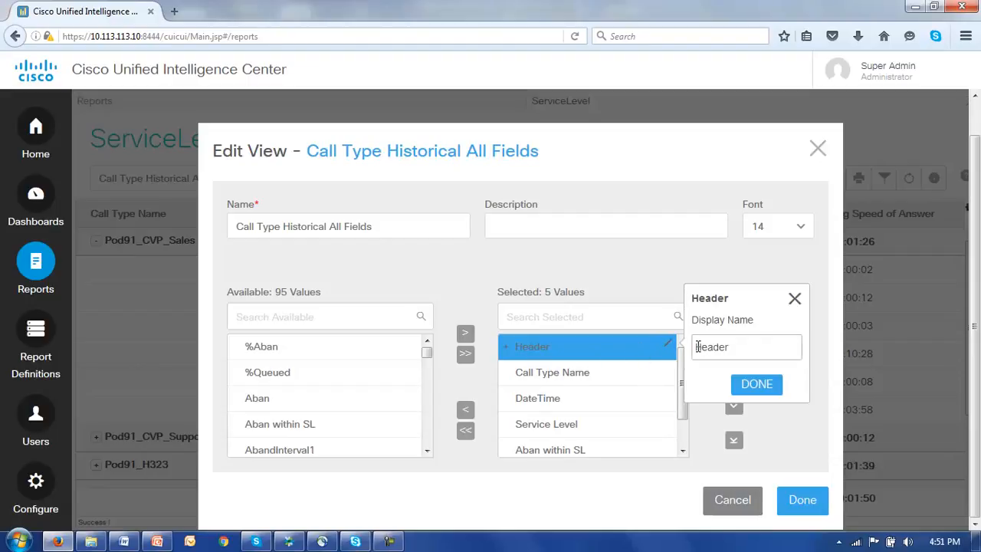
pyautogui.click(697, 347)
pyautogui.write('Performance data')
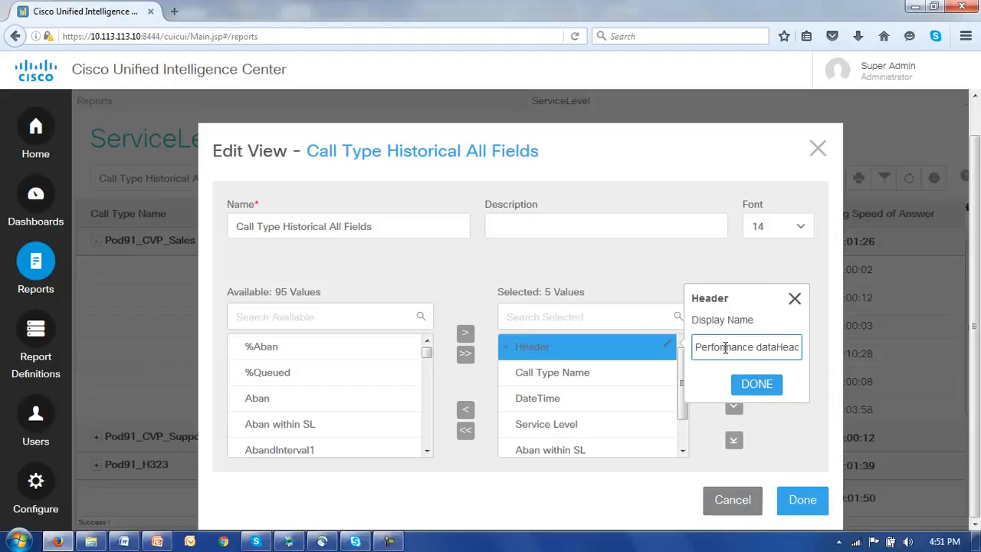
pyautogui.press('Delete')
pyautogui.press('Delete')
pyautogui.press('Delete')
pyautogui.press('Delete')
pyautogui.press('Delete')
pyautogui.press('Delete')
pyautogui.click(758, 391)
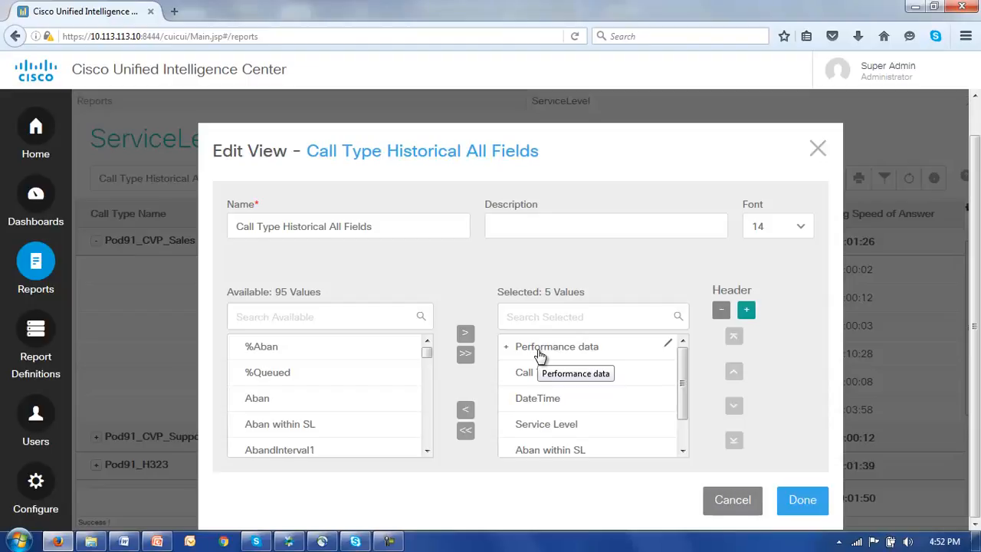
# Move the Performance data header down so it sits between DateTime and Service Level.
pyautogui.click(540, 351)
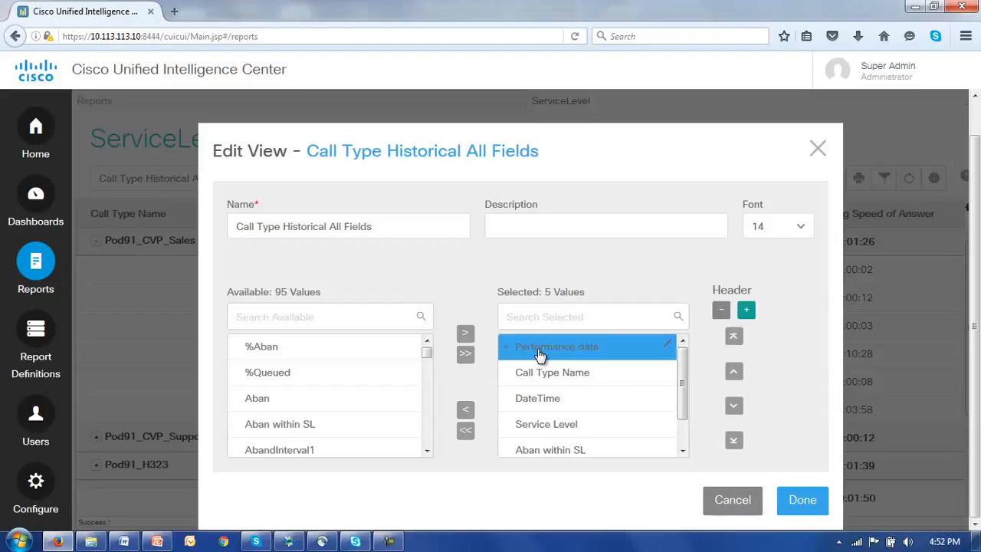
pyautogui.click(733, 407)
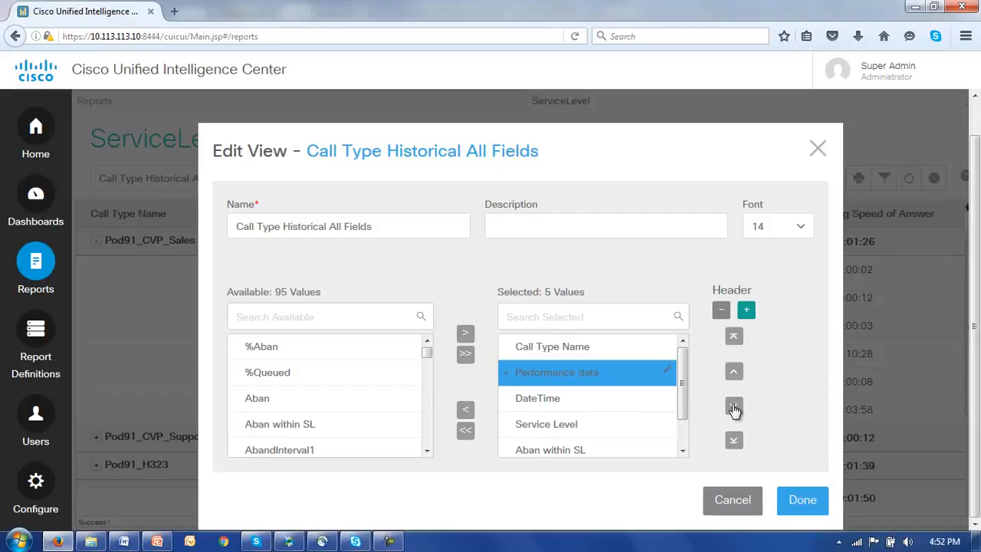
pyautogui.click(734, 407)
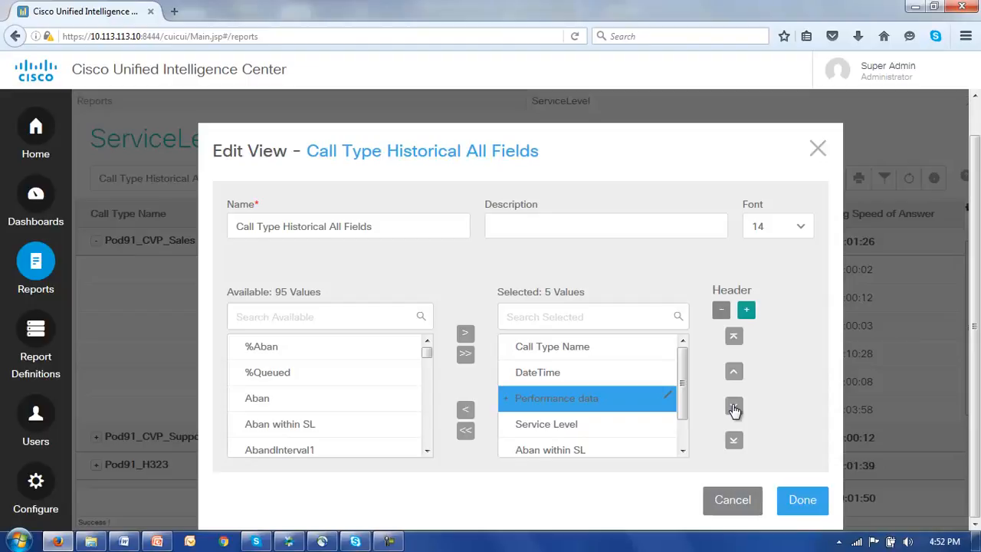
# Nest the Service Level and Aban within SL fields under the Performance data header.
pyautogui.moveTo(685, 401); pyautogui.dragTo(687, 443)
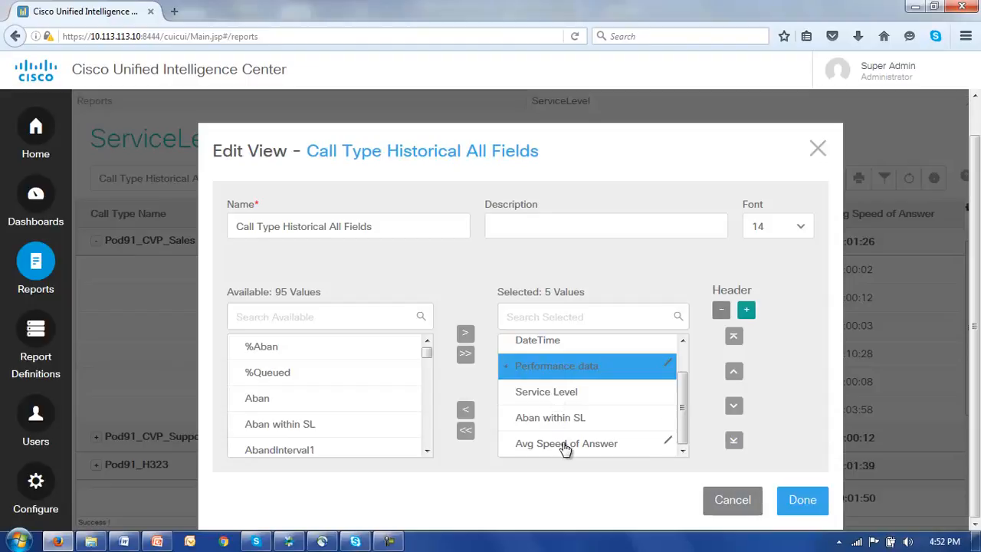
pyautogui.click(543, 397)
pyautogui.click(734, 374)
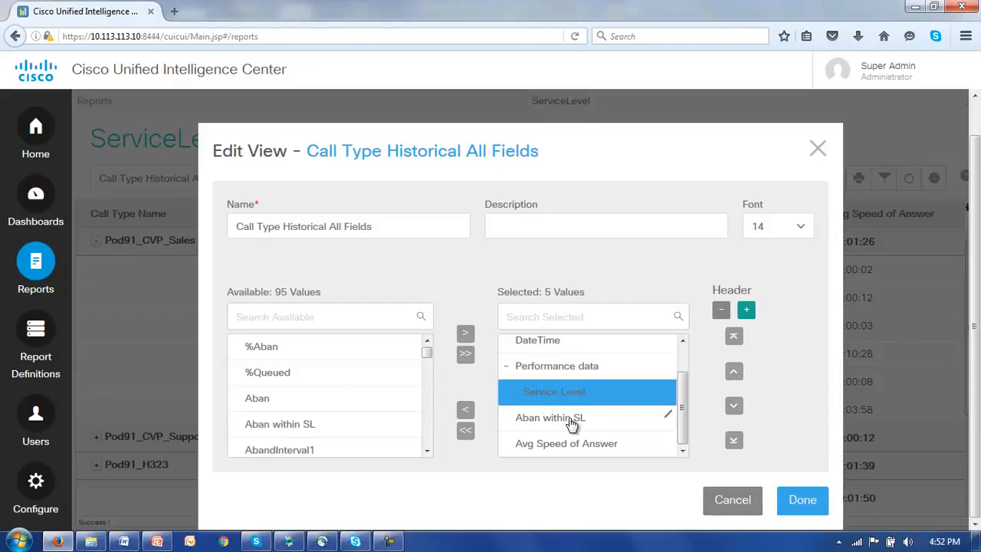
pyautogui.click(577, 425)
pyautogui.click(742, 379)
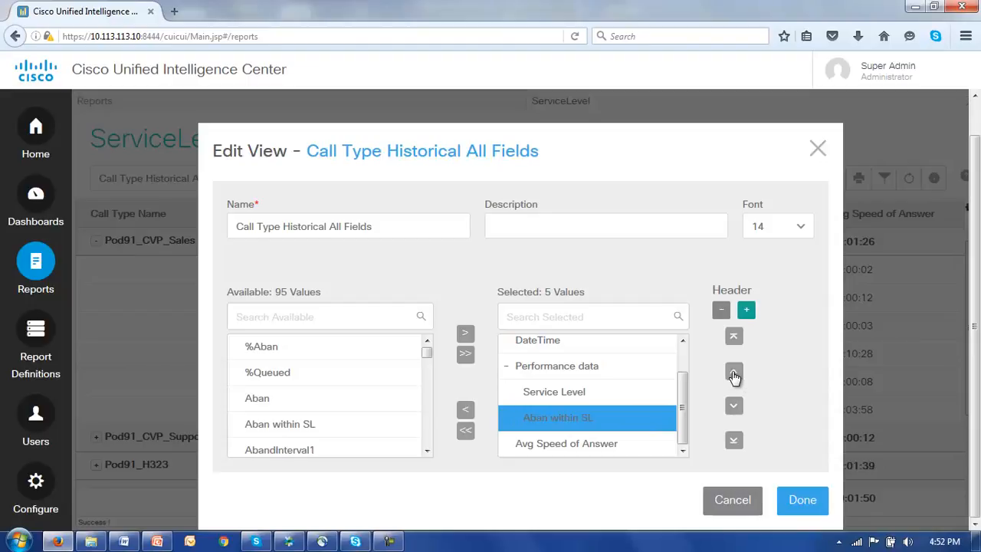
# Nest the Avg Speed of Answer field under the Performance data header and save the view.
pyautogui.click(615, 453)
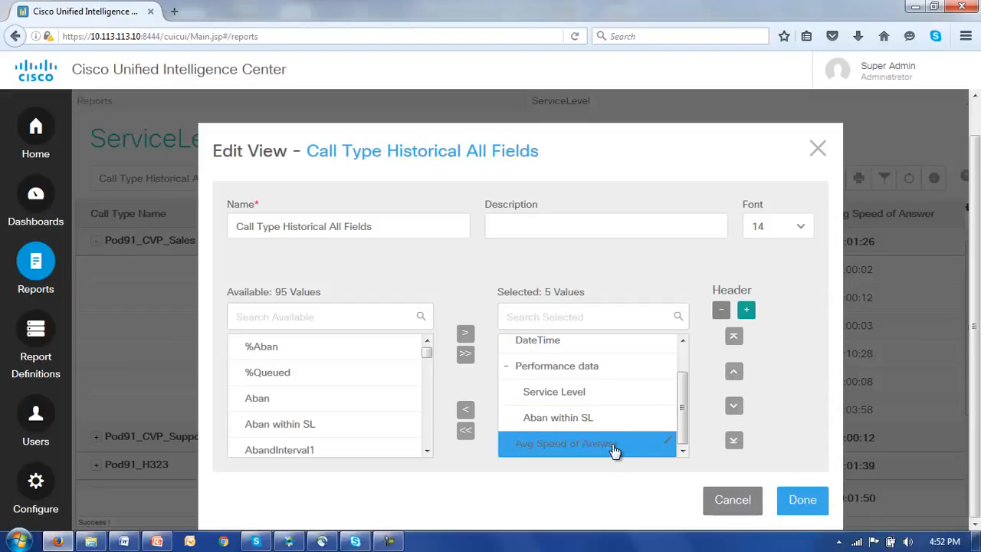
pyautogui.click(734, 375)
pyautogui.click(801, 507)
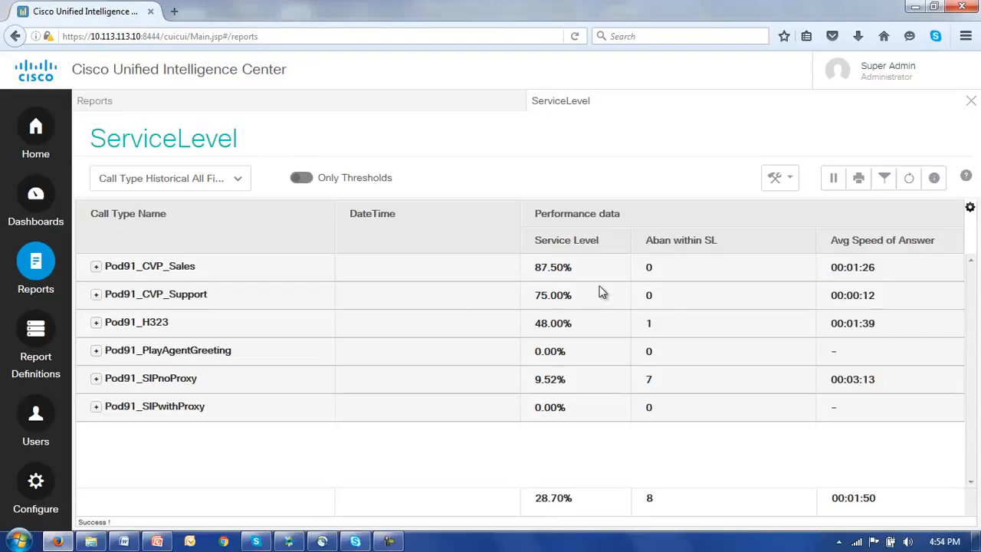
# Expand the Pod91_CVP_Sales group to review its detail rows and collapse it again.
pyautogui.click(96, 268)
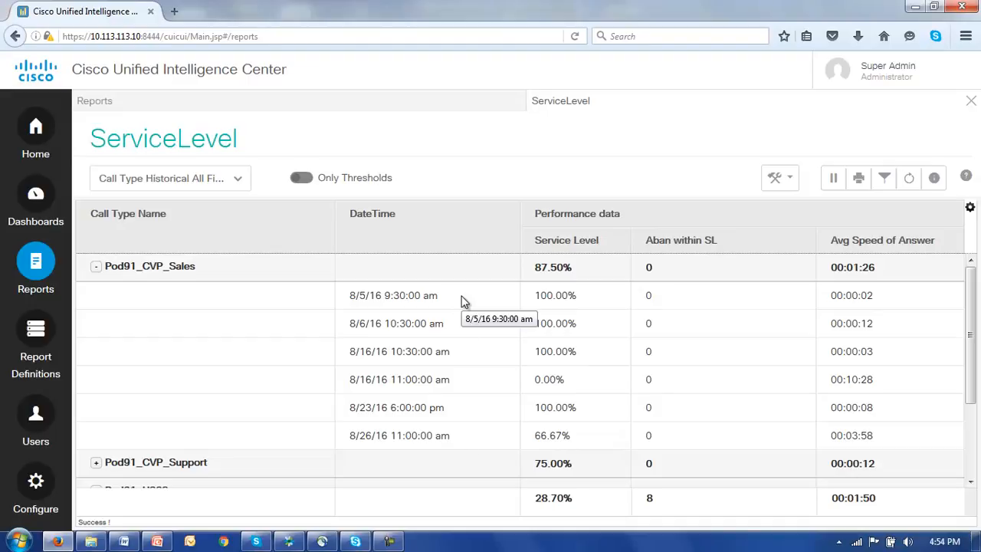
pyautogui.click(96, 267)
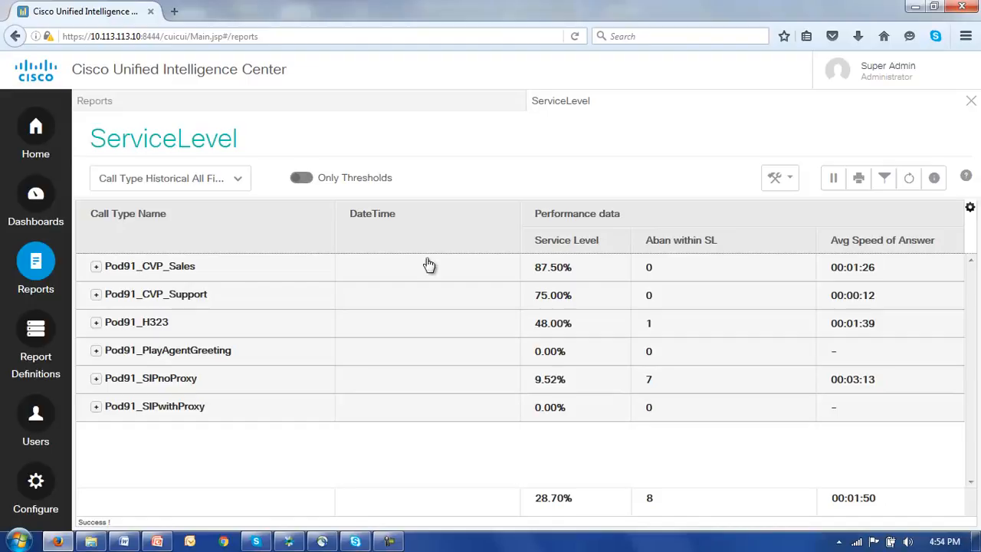
# Remove the report's grouping by setting the number of group levels to 0, and look through the ungrouped rows.
pyautogui.click(788, 184)
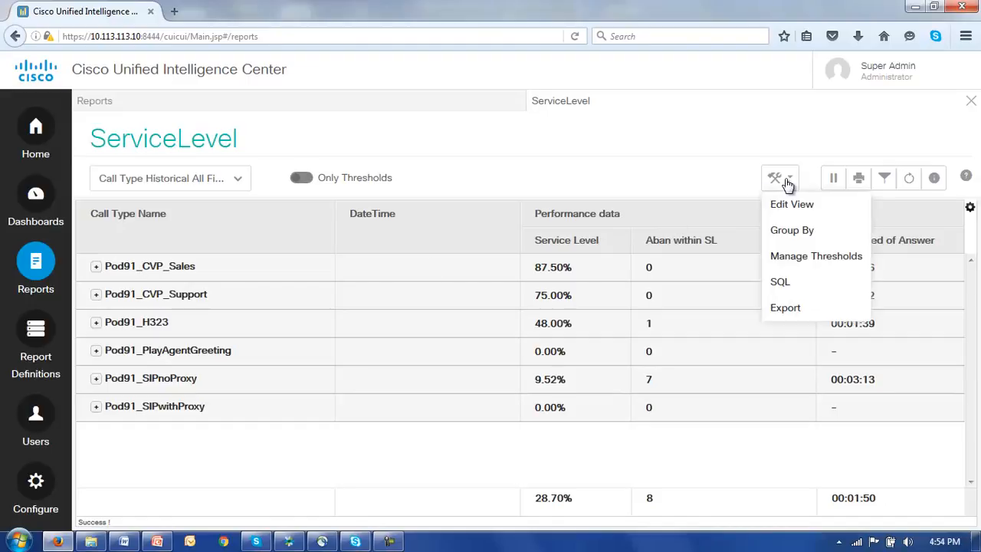
pyautogui.click(786, 237)
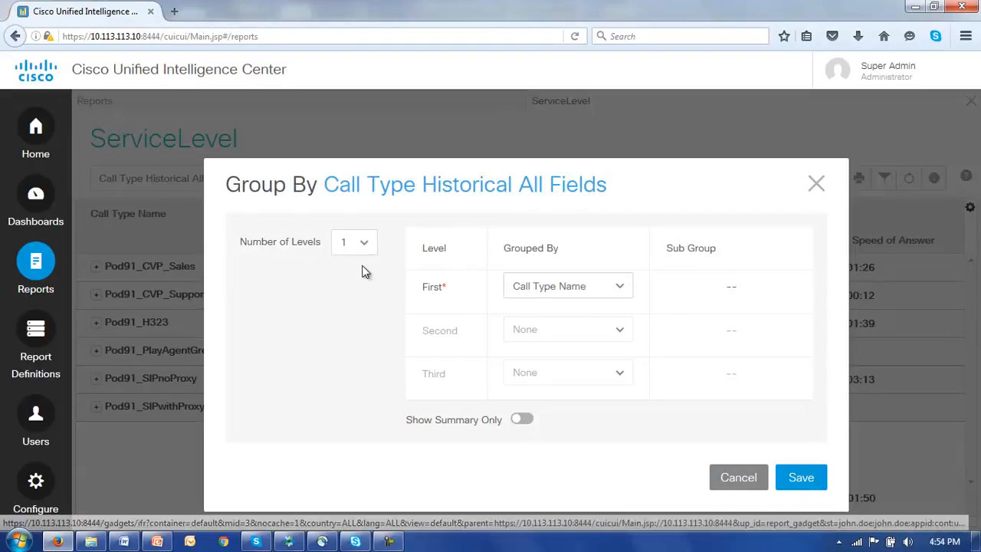
pyautogui.click(365, 245)
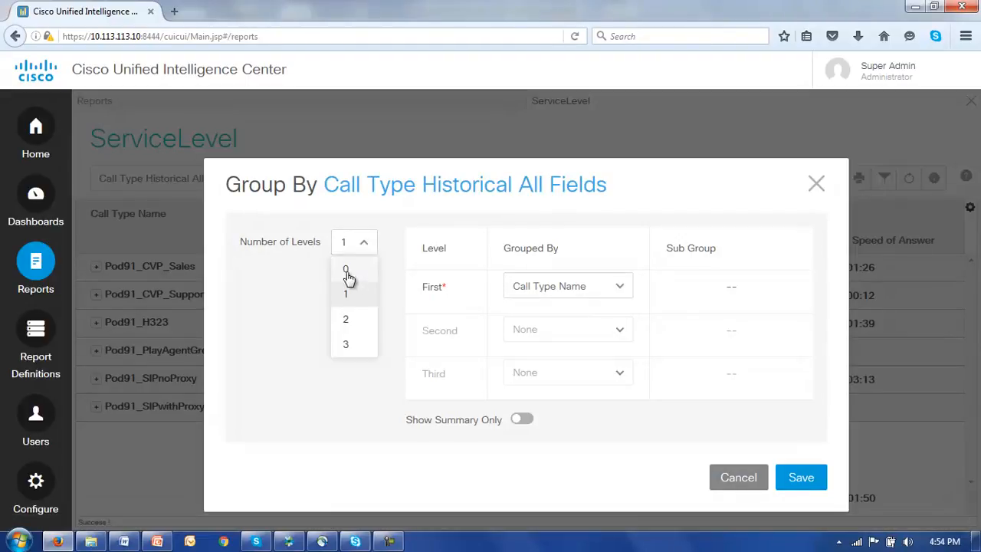
pyautogui.click(346, 271)
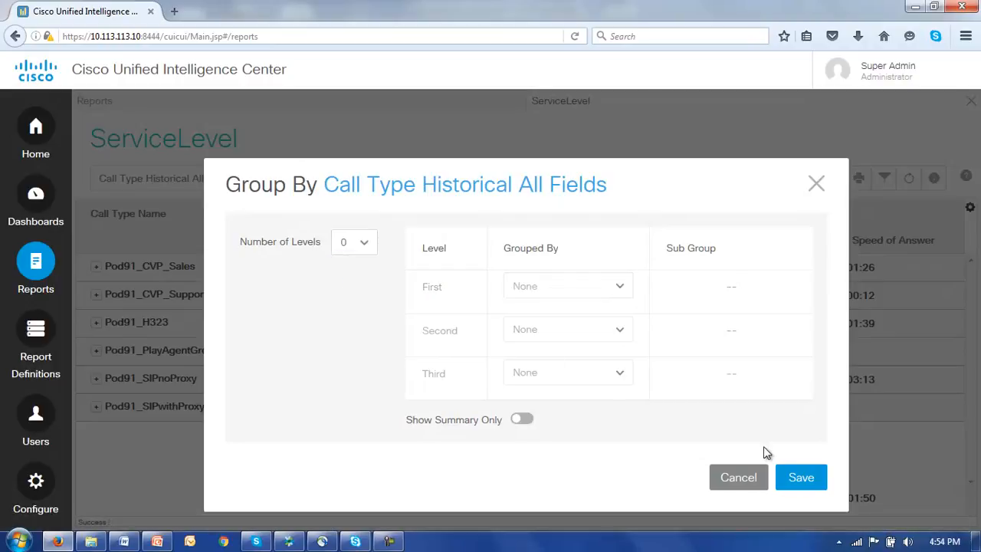
pyautogui.click(797, 478)
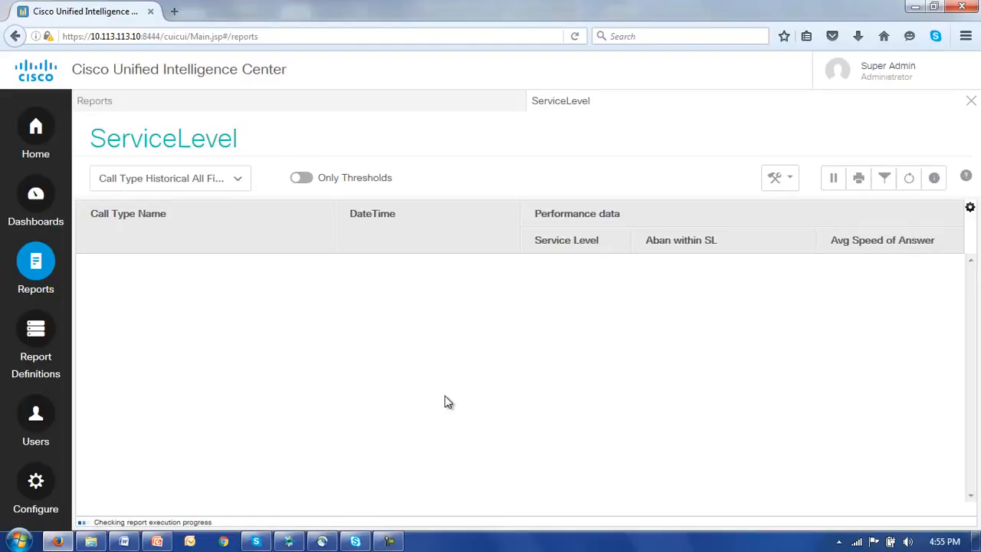
pyautogui.scroll(-5, 447, 400)
pyautogui.scroll(-2, 444, 394)
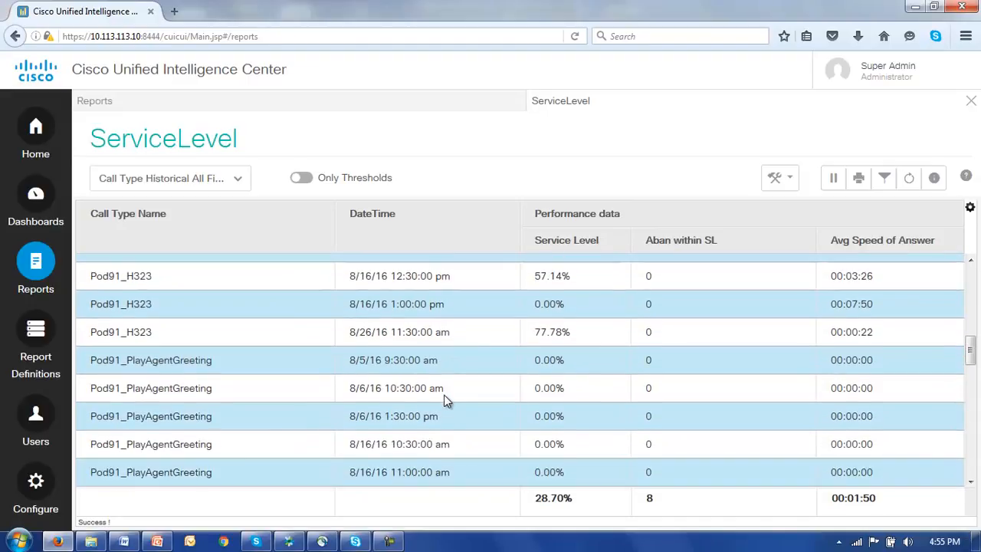
pyautogui.scroll(5, 444, 395)
pyautogui.scroll(2, 443, 391)
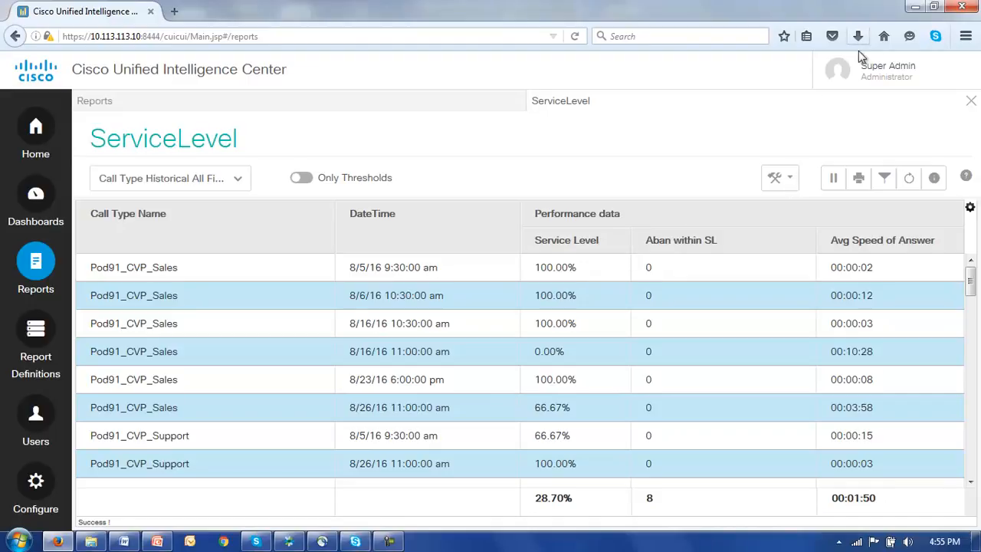
# Reopen the ServiceLevel report from Acme Reports and run it with the Year to Date filter saved as default.
pyautogui.click(971, 102)
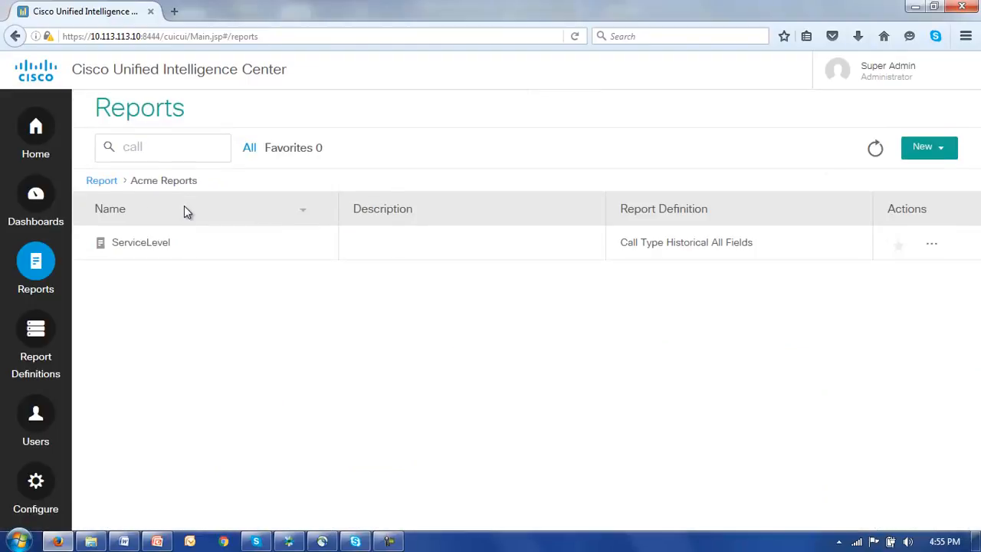
pyautogui.click(128, 251)
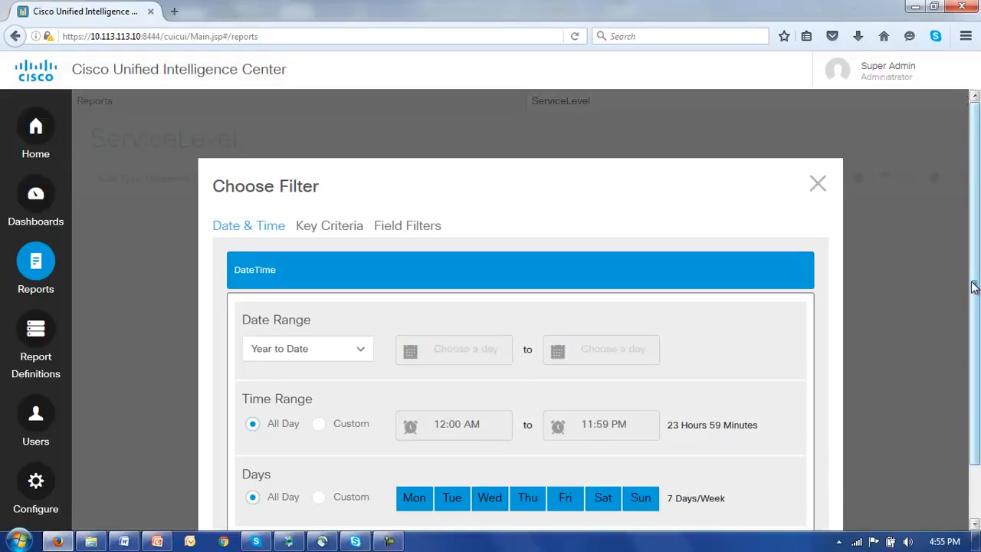
pyautogui.scroll(-2, 967, 285)
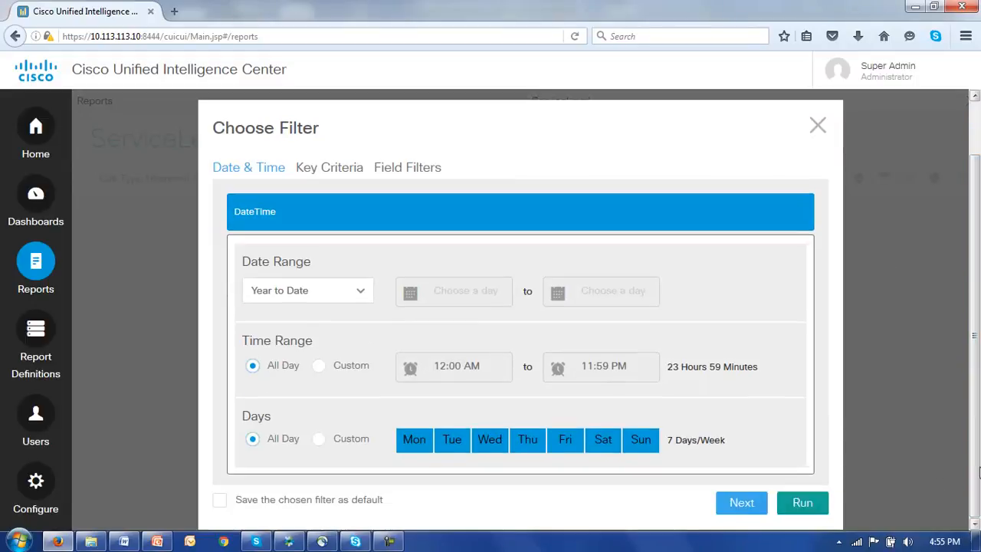
pyautogui.click(219, 499)
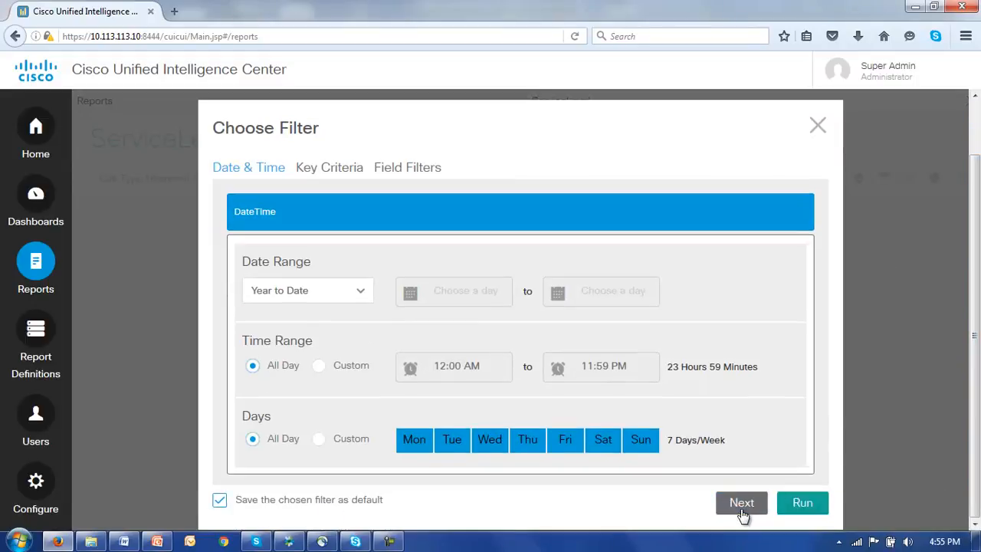
pyautogui.click(742, 510)
pyautogui.click(742, 506)
pyautogui.click(801, 503)
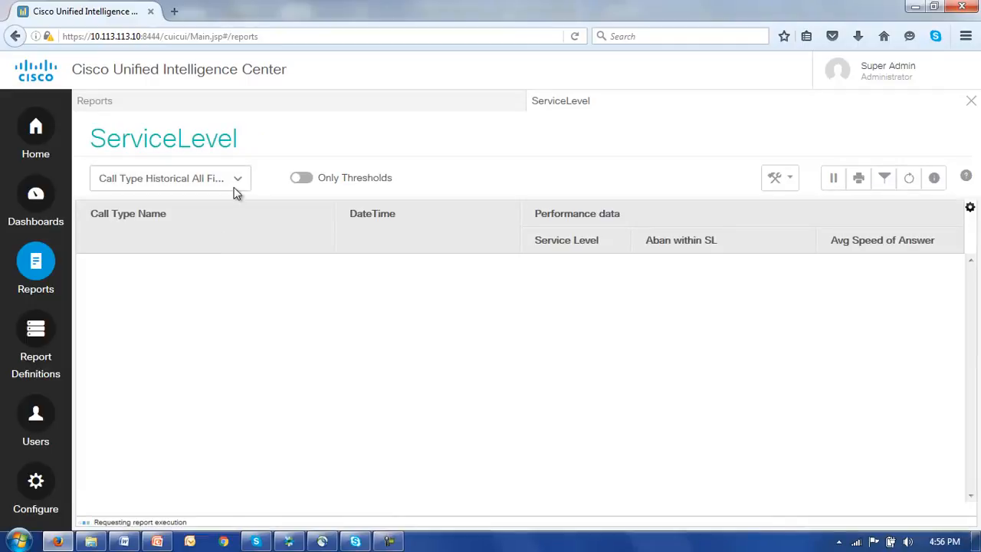
# Look through the views available for the report, including Call Type Historical All Fields.
pyautogui.click(241, 180)
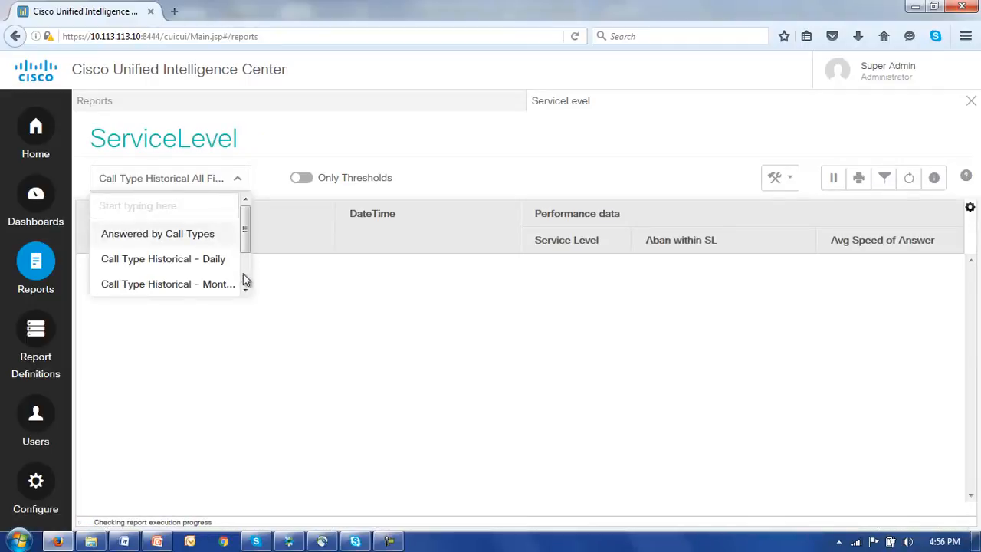
pyautogui.scroll(-2, 243, 224)
pyautogui.scroll(3, 243, 224)
pyautogui.moveTo(244, 230); pyautogui.dragTo(242, 204)
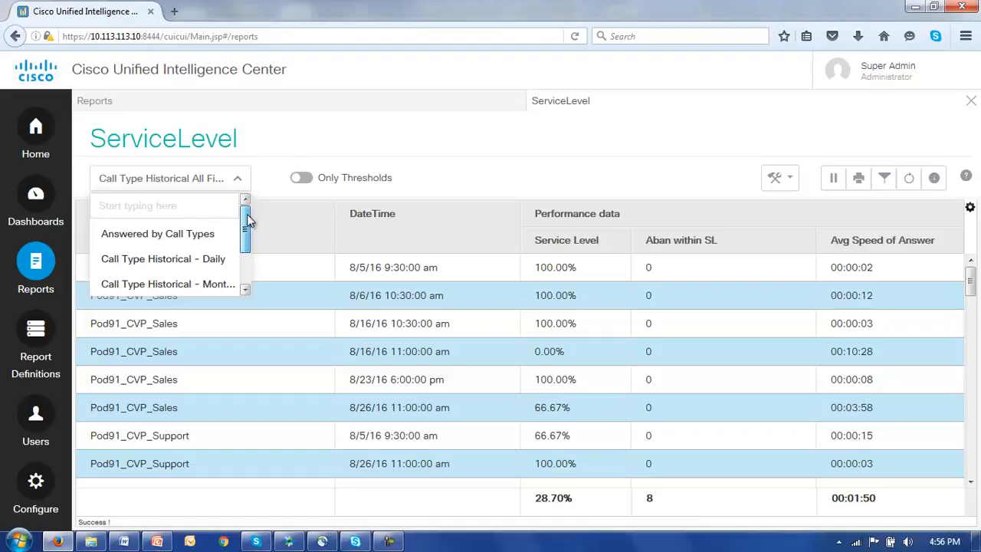
pyautogui.moveTo(248, 216); pyautogui.dragTo(258, 284)
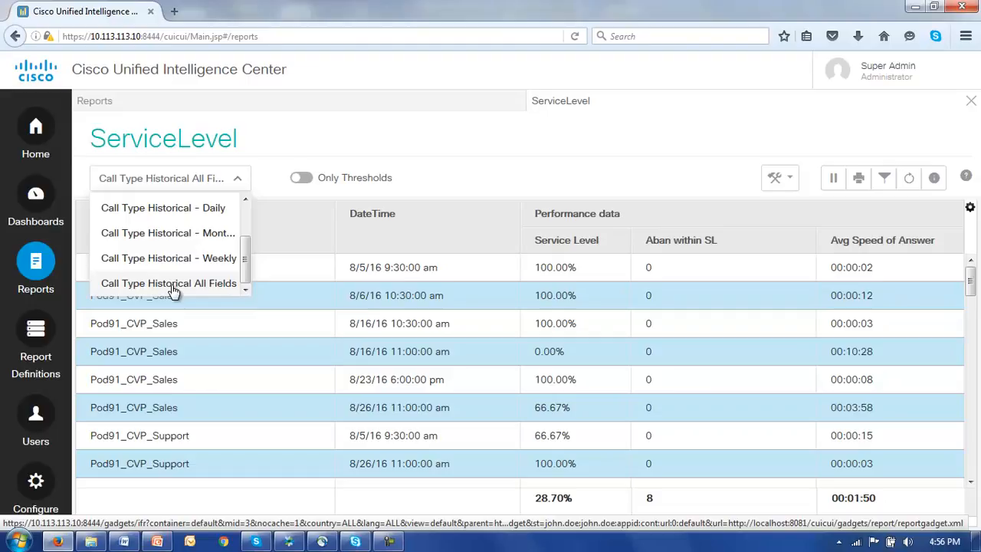
pyautogui.moveTo(245, 267)
pyautogui.mouseDown()
pyautogui.moveTo(246, 207)
pyautogui.moveTo(247, 261)
pyautogui.mouseUp()
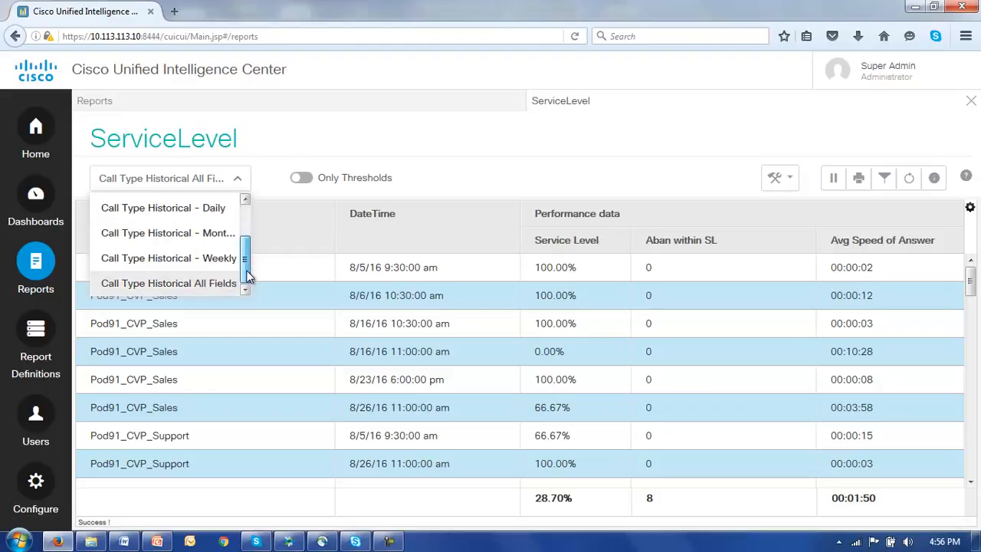
# Rename the report's current view as ServiceLevel and save it.
pyautogui.click(785, 184)
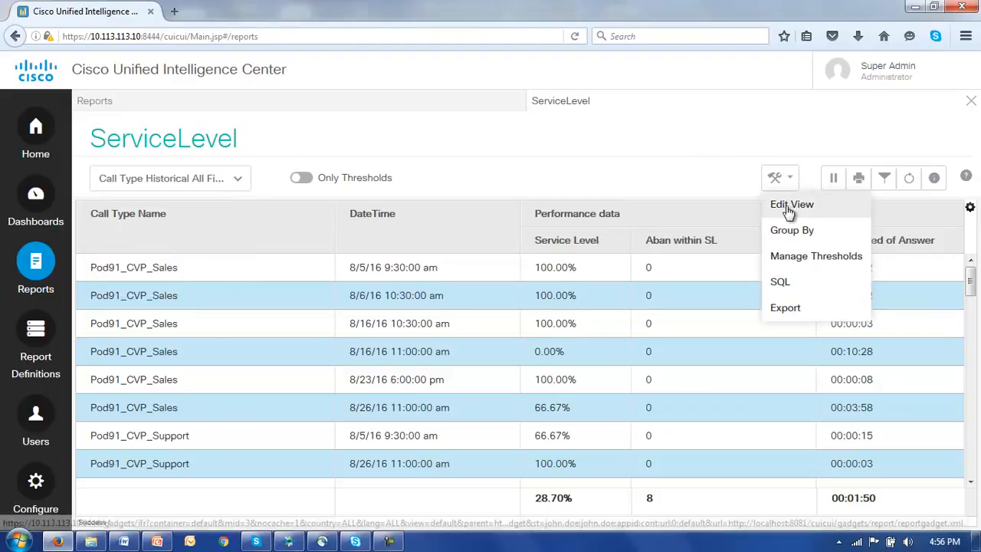
pyautogui.click(788, 208)
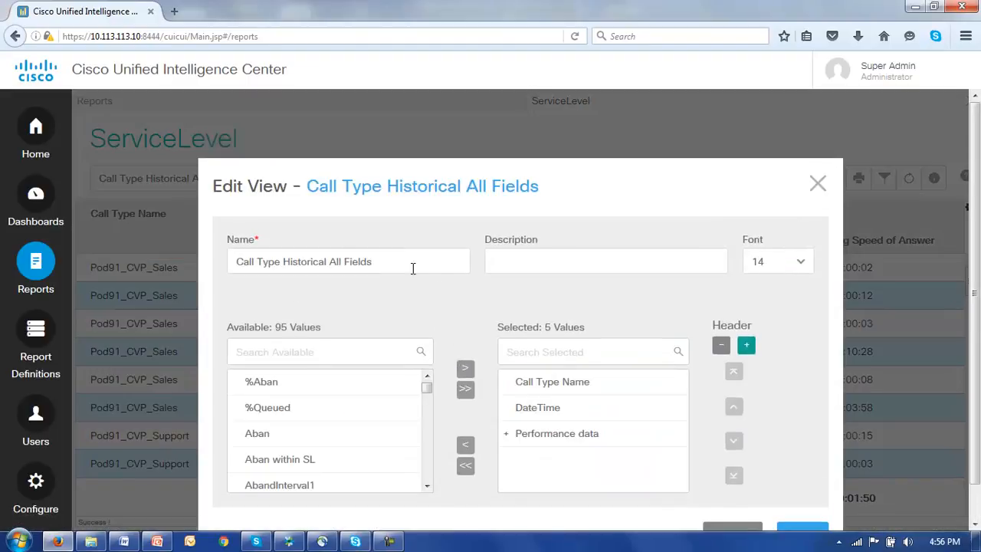
pyautogui.moveTo(378, 262); pyautogui.dragTo(135, 288)
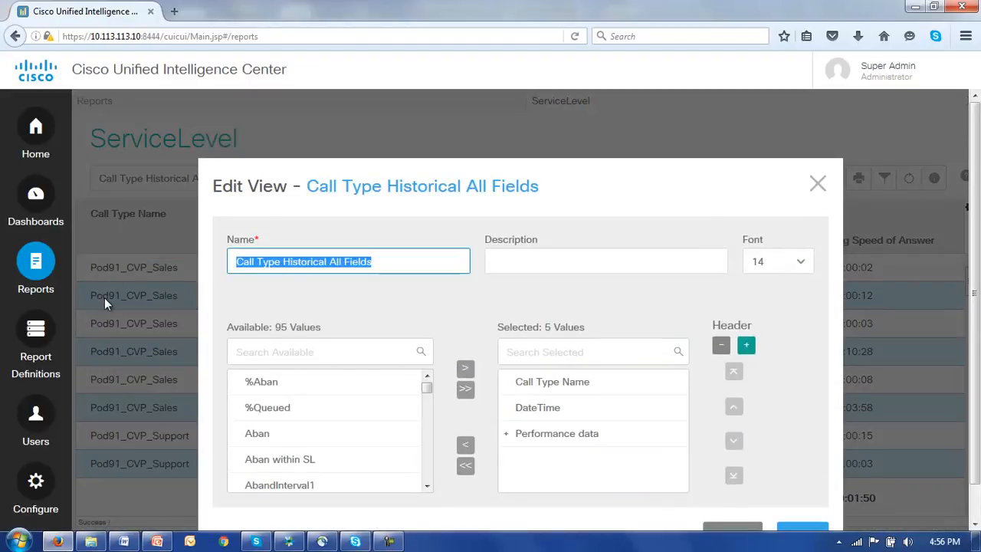
pyautogui.write('ServiceLevel')
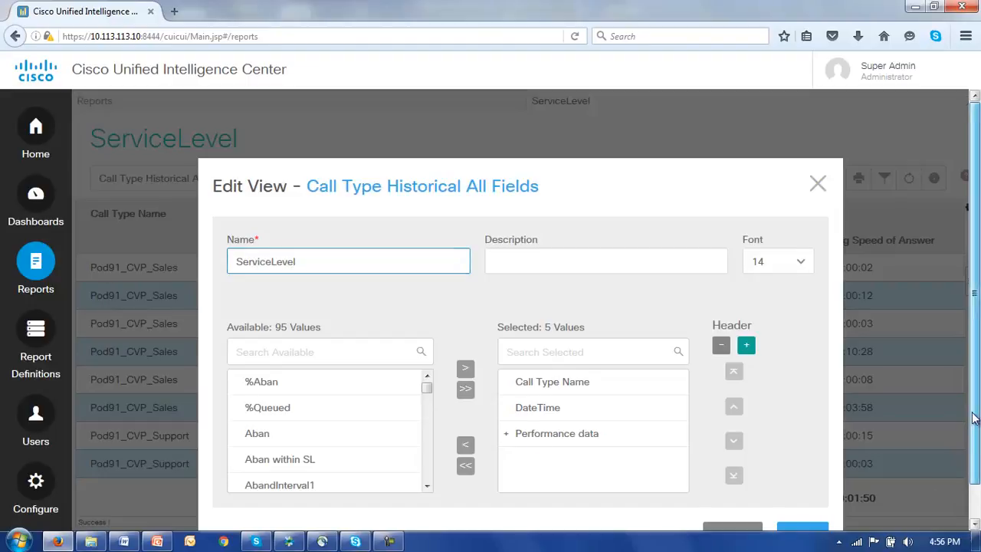
pyautogui.scroll(-1, 973, 391)
pyautogui.click(801, 502)
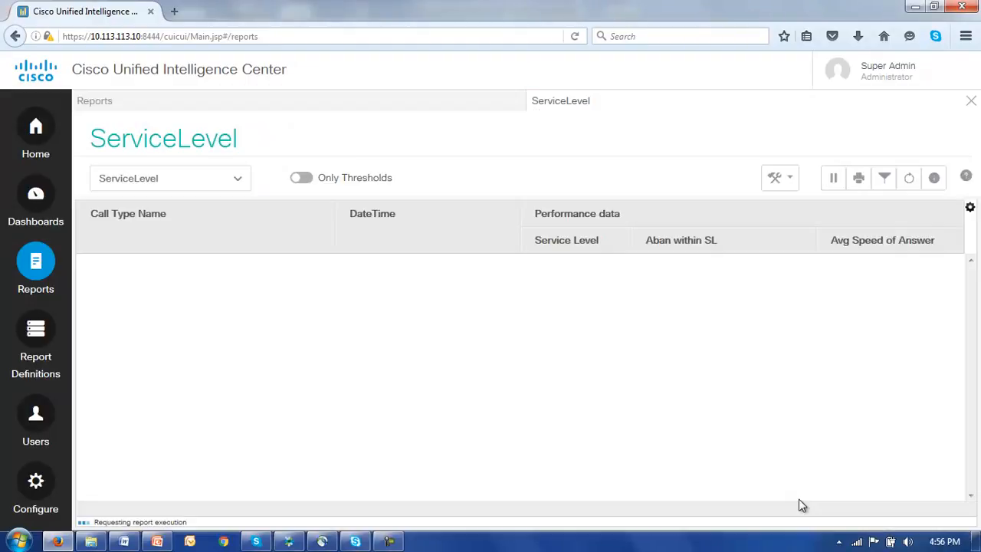
# Check how the renamed ServiceLevel view is listed among the report's views.
pyautogui.click(240, 182)
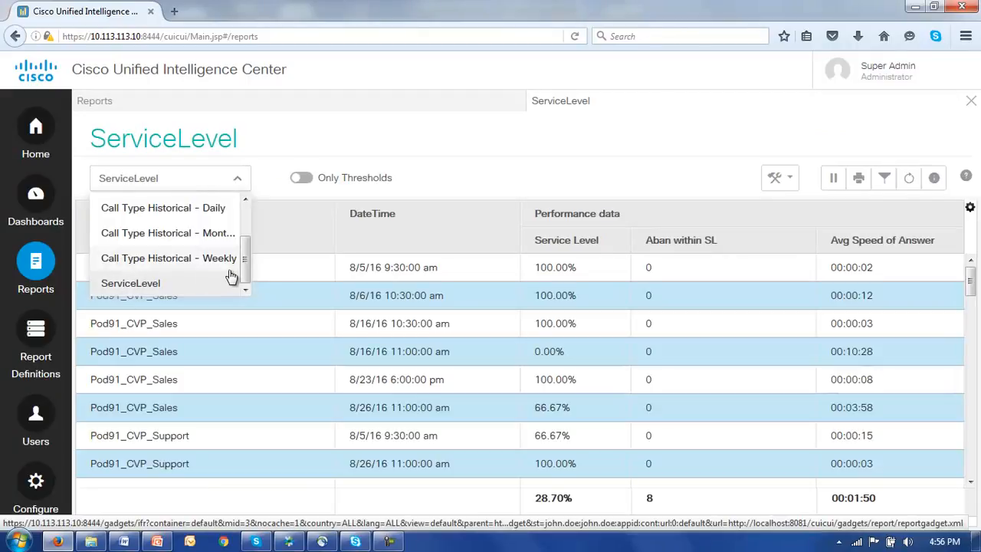
pyautogui.moveTo(243, 272); pyautogui.dragTo(246, 294)
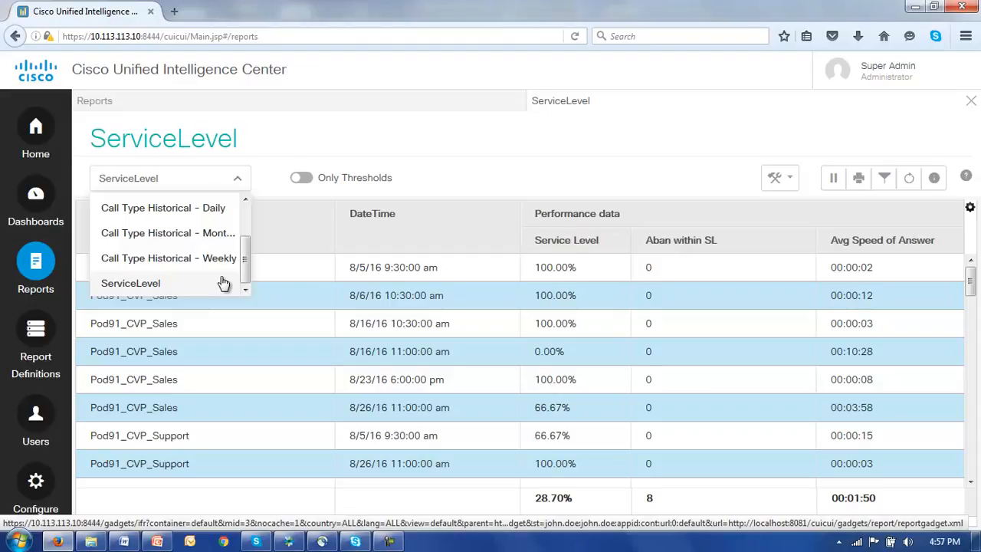
pyautogui.moveTo(244, 267); pyautogui.dragTo(246, 291)
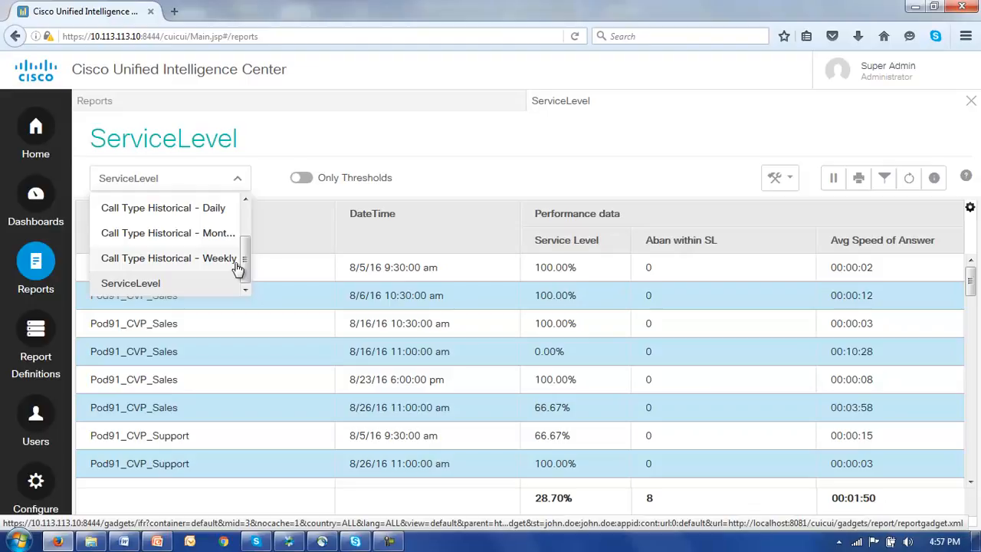
# Close the running report and open the ServiceLevel report for editing at its views and thresholds settings.
pyautogui.click(972, 105)
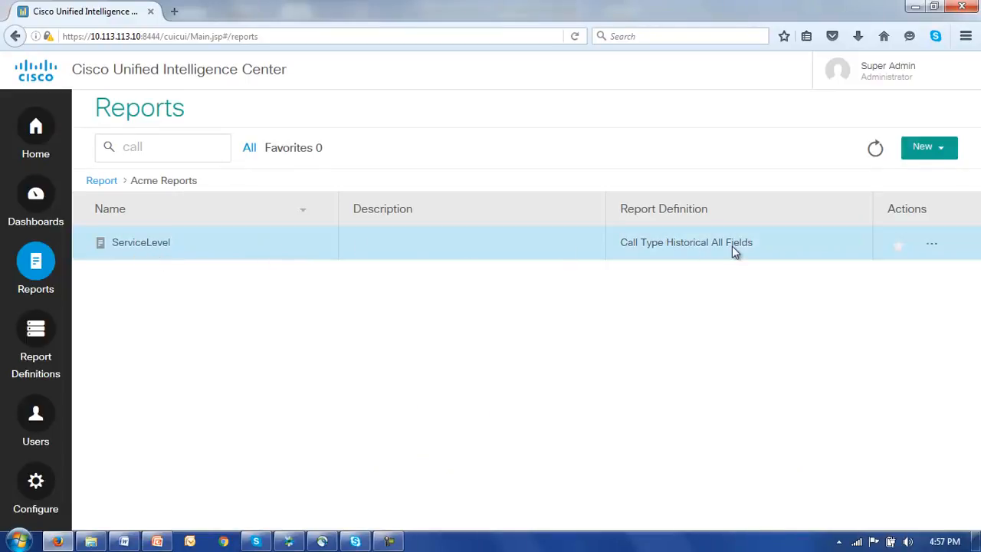
pyautogui.click(932, 246)
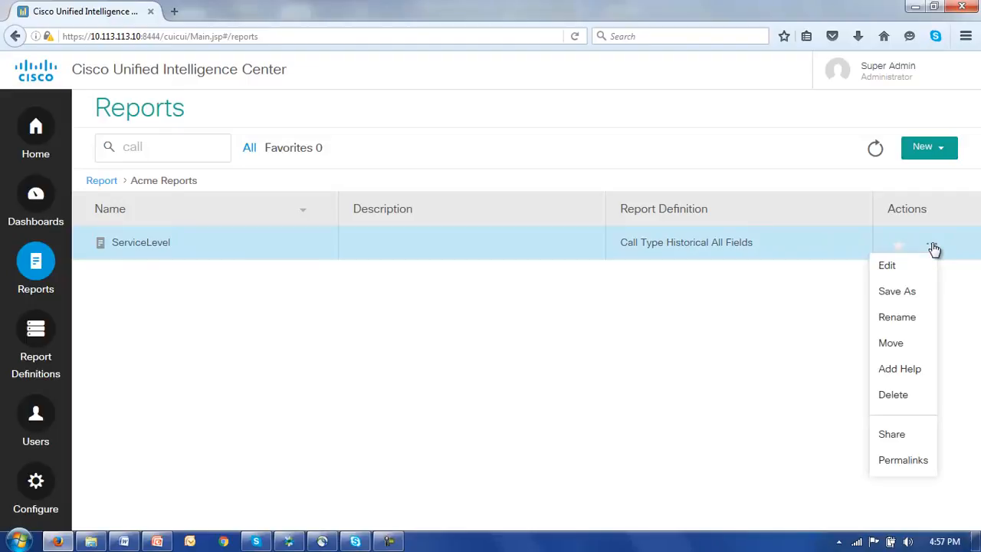
pyautogui.click(885, 269)
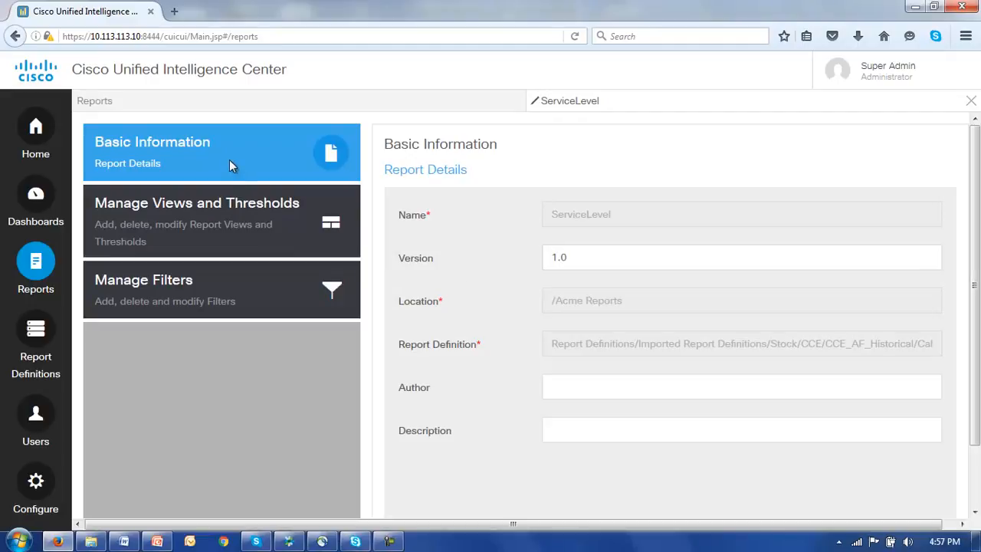
pyautogui.scroll(-2, 965, 277)
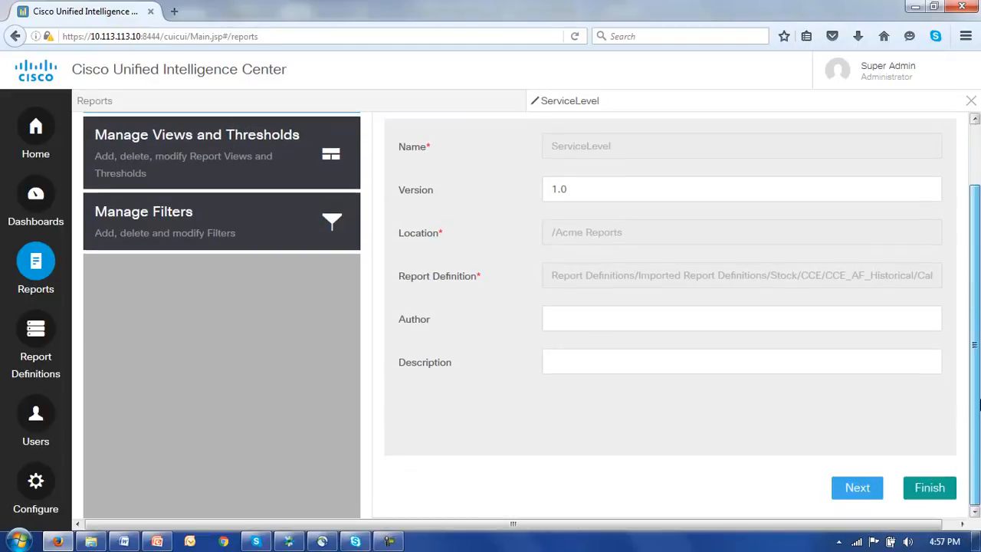
pyautogui.click(859, 488)
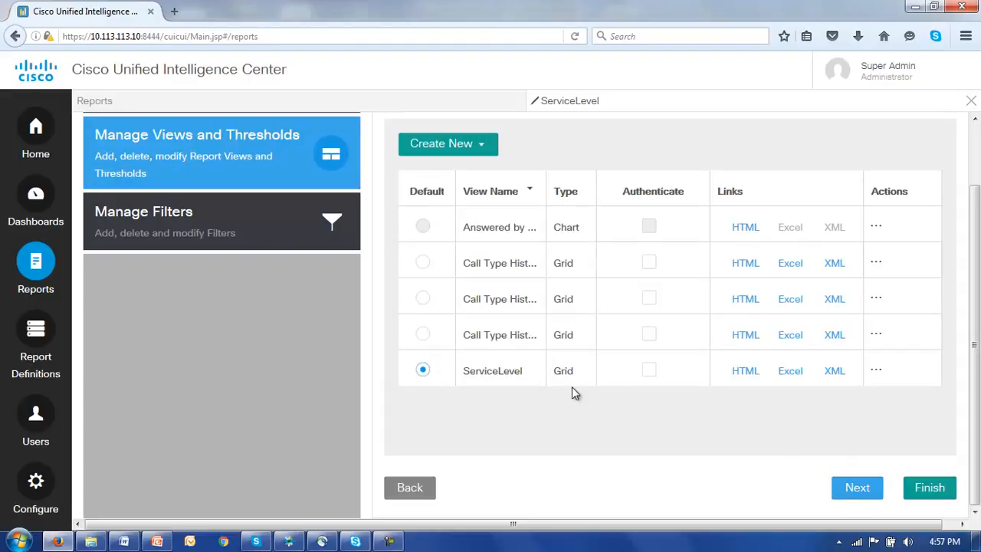
# Create a new grid view for the report and name it CallVolume.
pyautogui.click(441, 146)
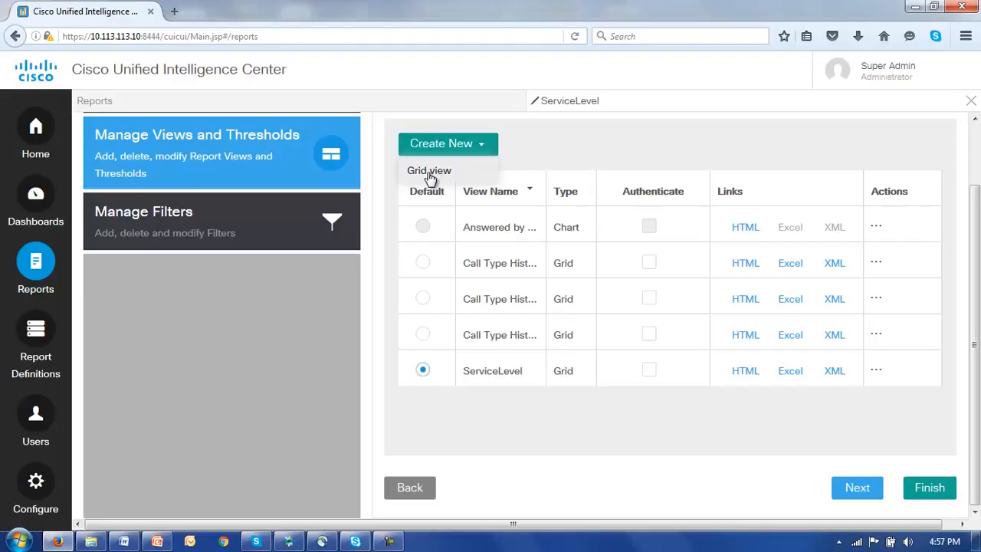
pyautogui.click(429, 173)
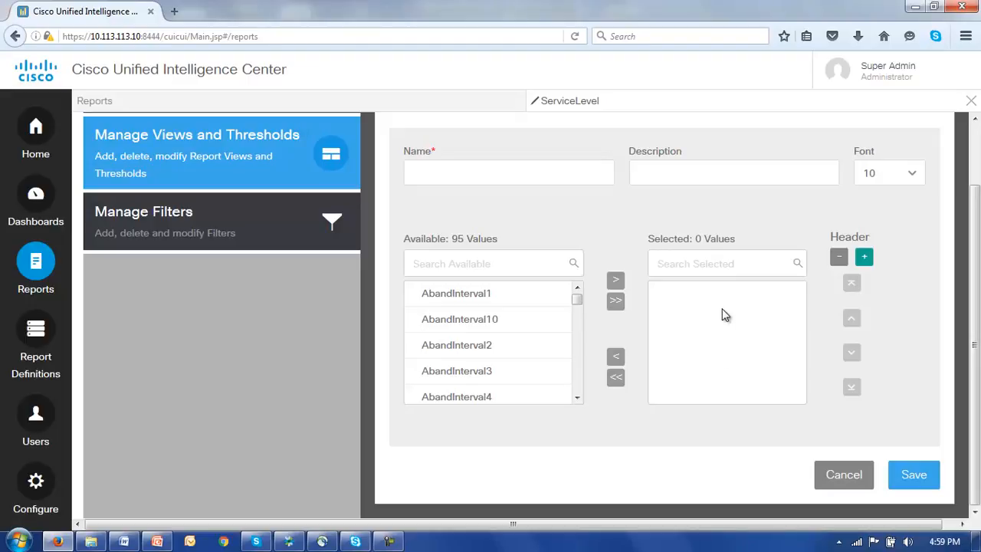
pyautogui.click(415, 172)
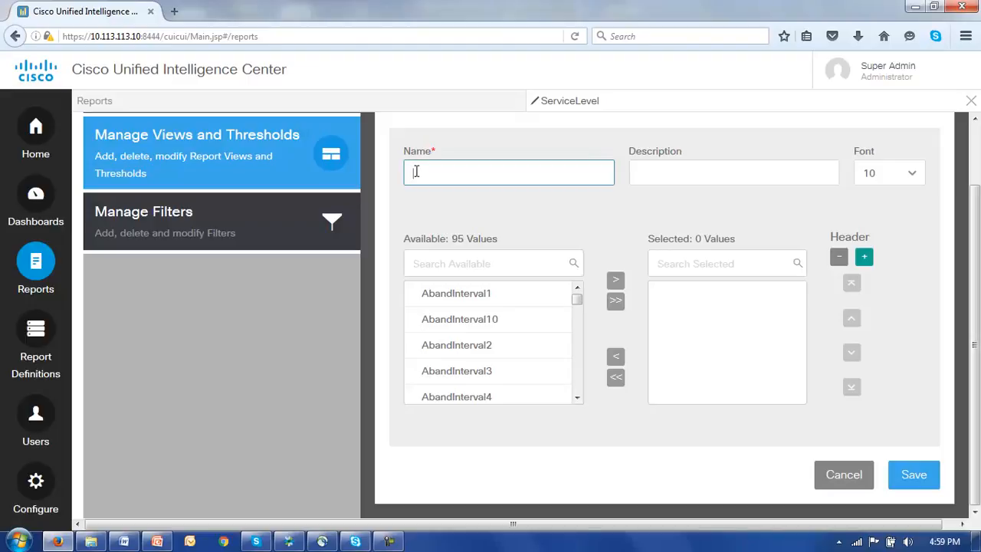
pyautogui.write('d')
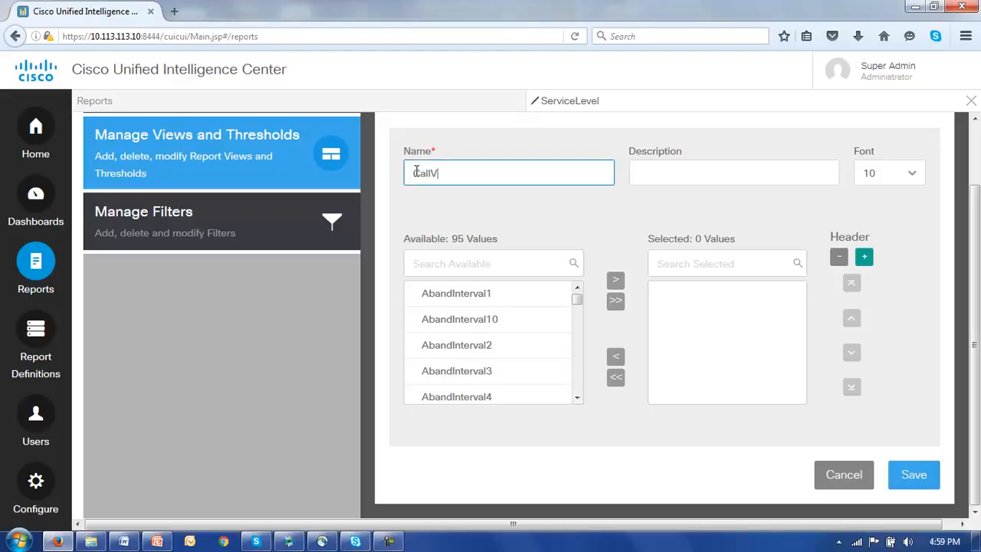
pyautogui.write('allVolume')
# Search the available fields for "call" and add Call Types, CallsAnswered, CallsHandled and CallsOffered to the CallVolume view.
pyautogui.click(414, 262)
pyautogui.write('Call')
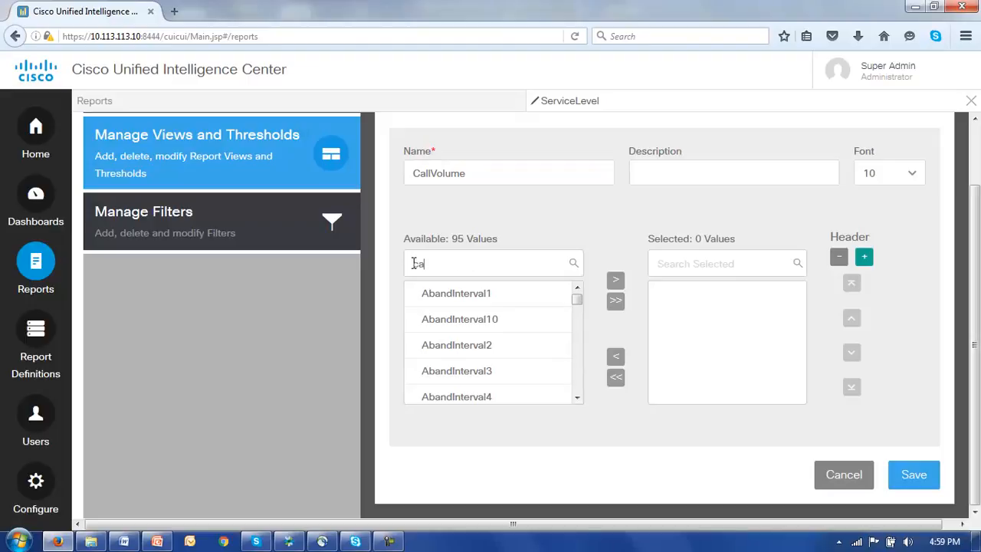
pyautogui.click(575, 264)
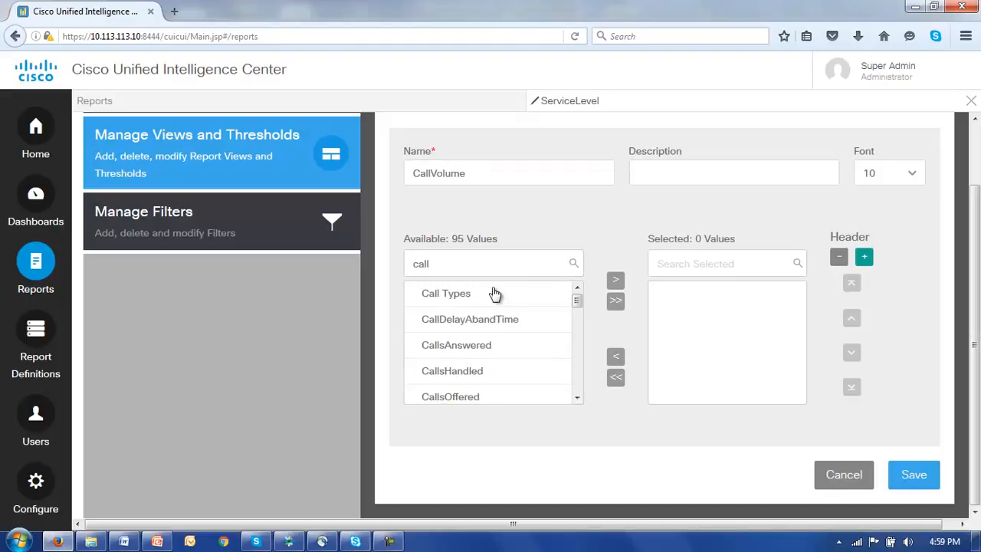
pyautogui.click(438, 295)
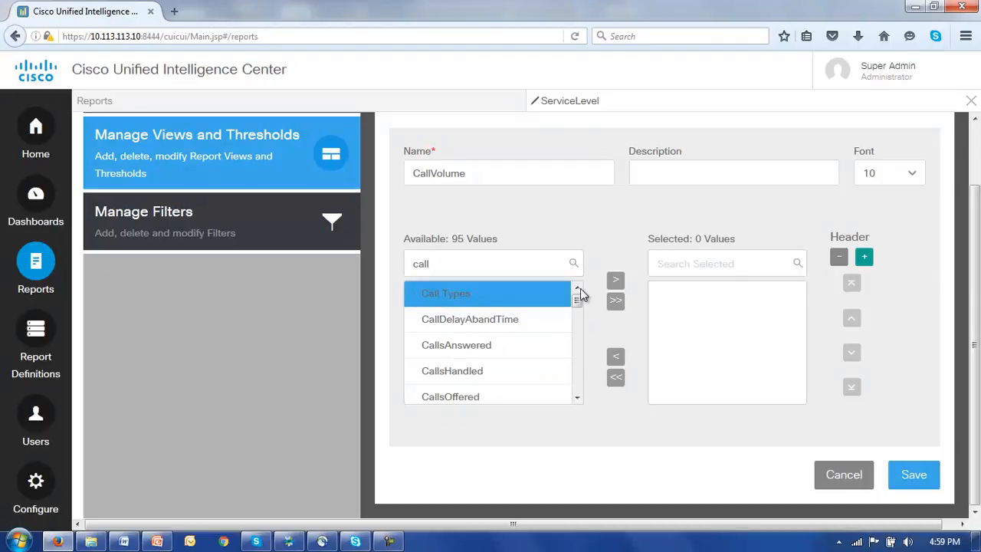
pyautogui.click(616, 281)
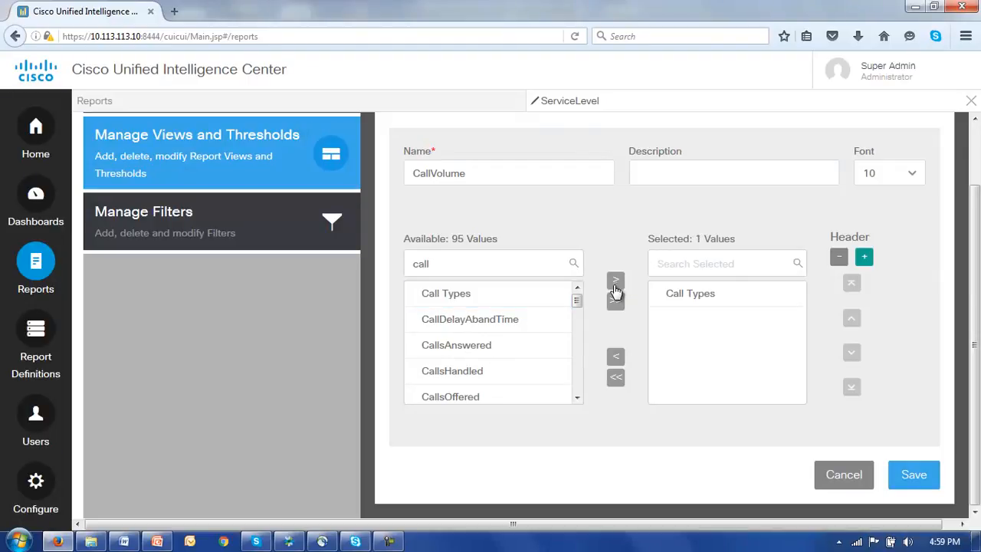
pyautogui.click(433, 351)
pyautogui.click(616, 281)
pyautogui.click(444, 376)
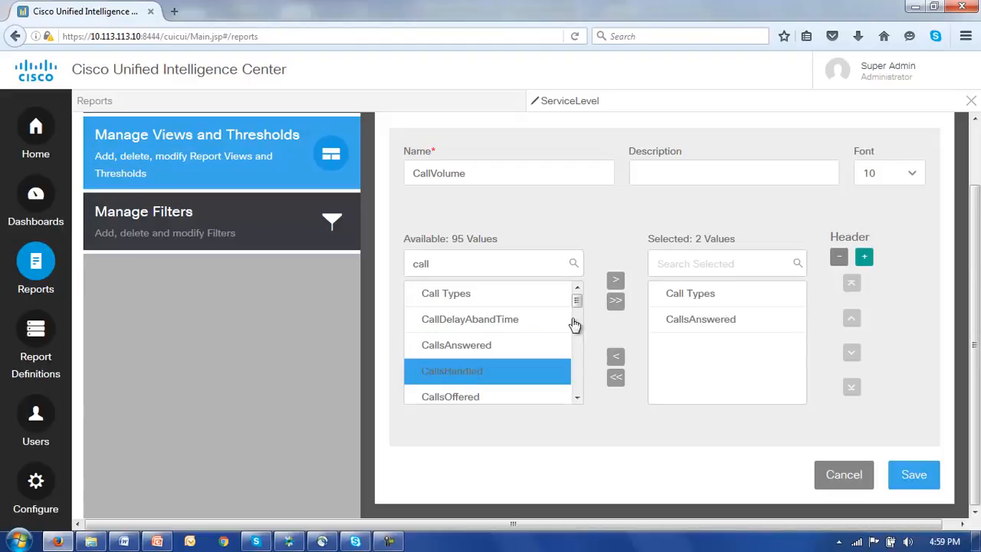
pyautogui.click(618, 283)
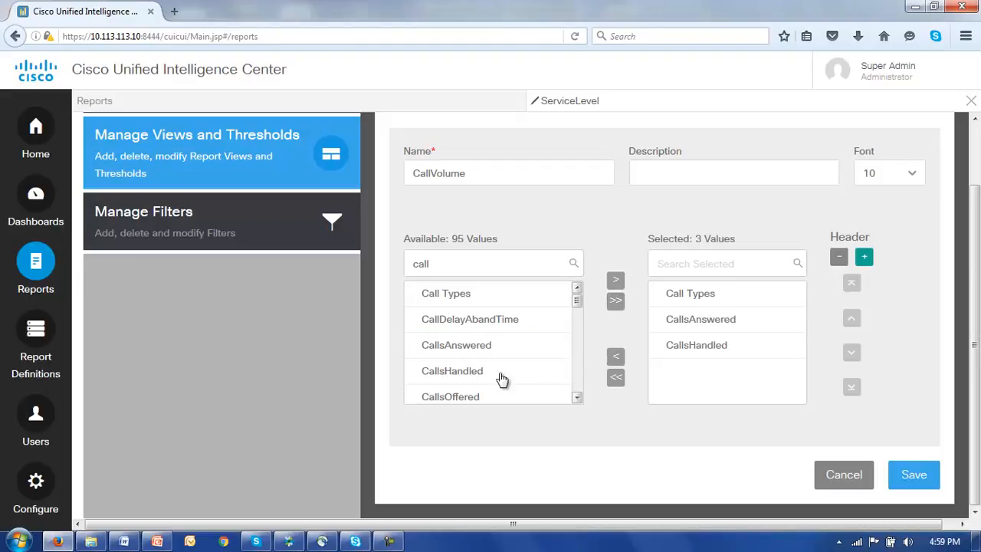
pyautogui.click(453, 400)
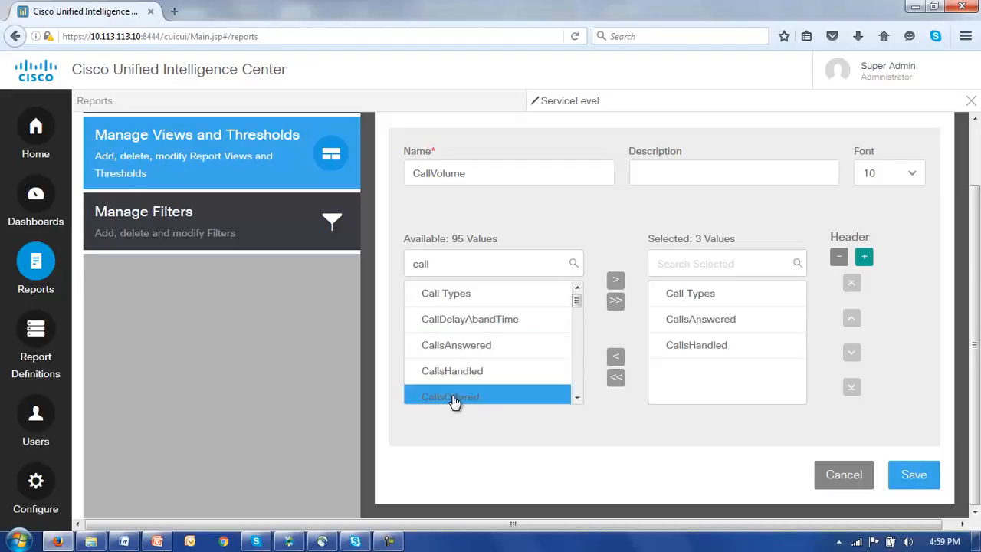
pyautogui.click(616, 283)
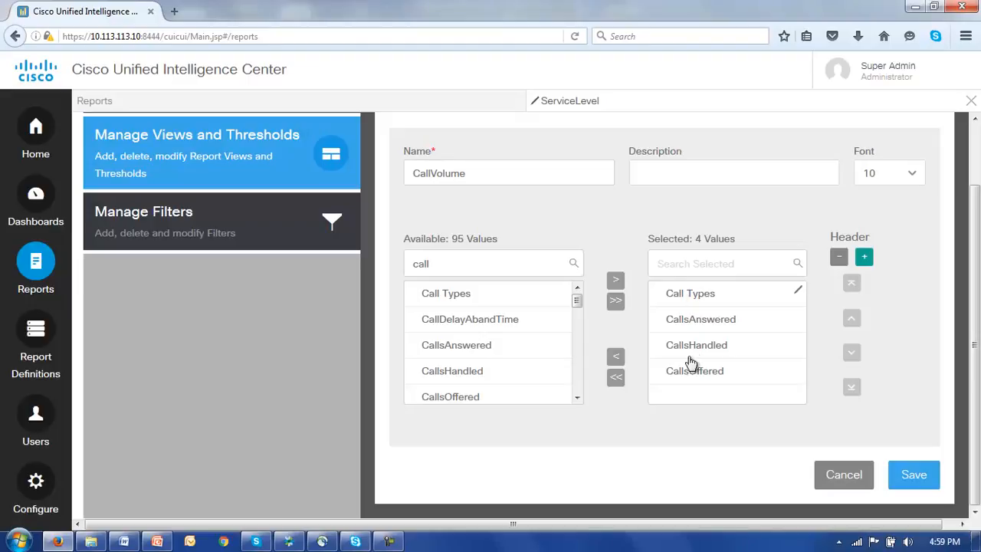
# Set the CallVolume view's font size to 14, save the view and finish editing the report.
pyautogui.click(912, 176)
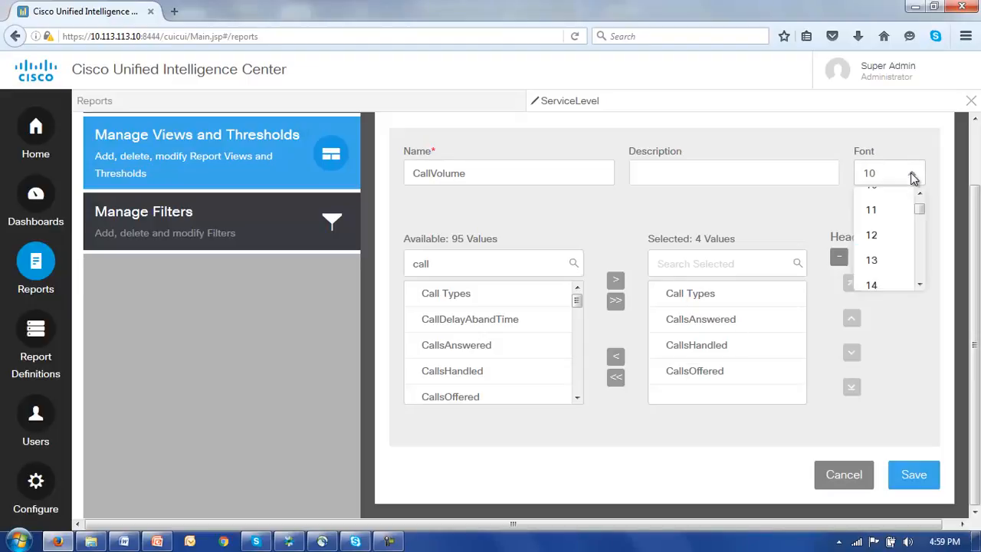
pyautogui.click(872, 285)
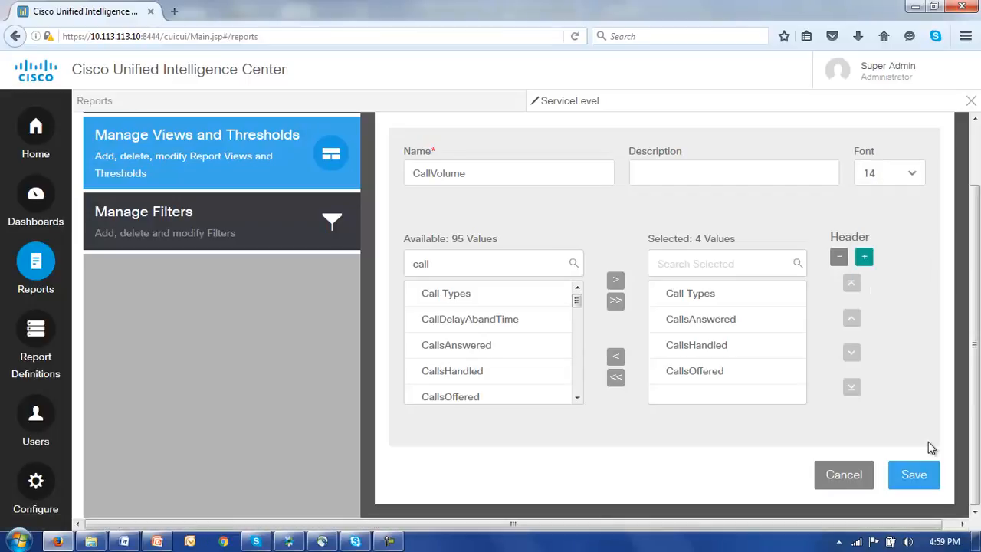
pyautogui.click(914, 476)
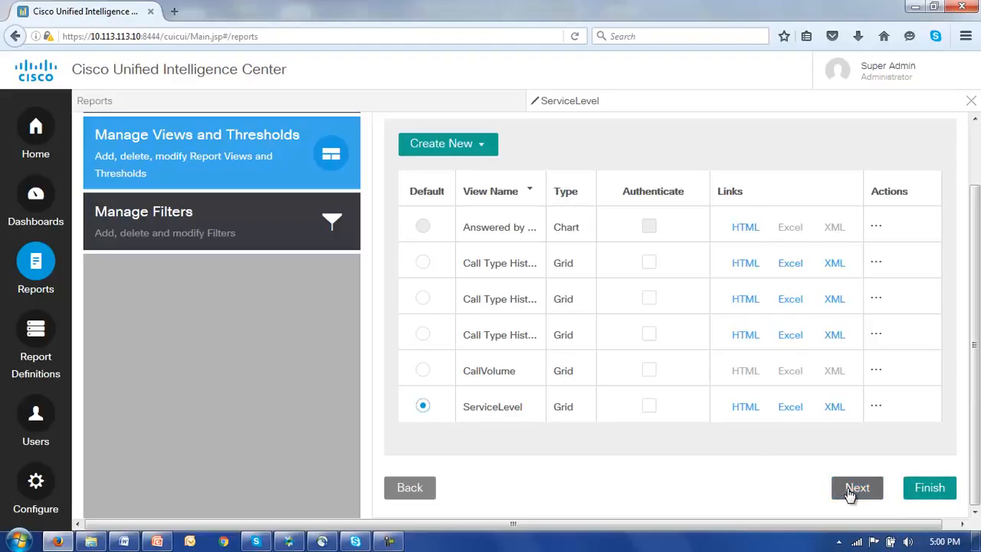
pyautogui.click(928, 494)
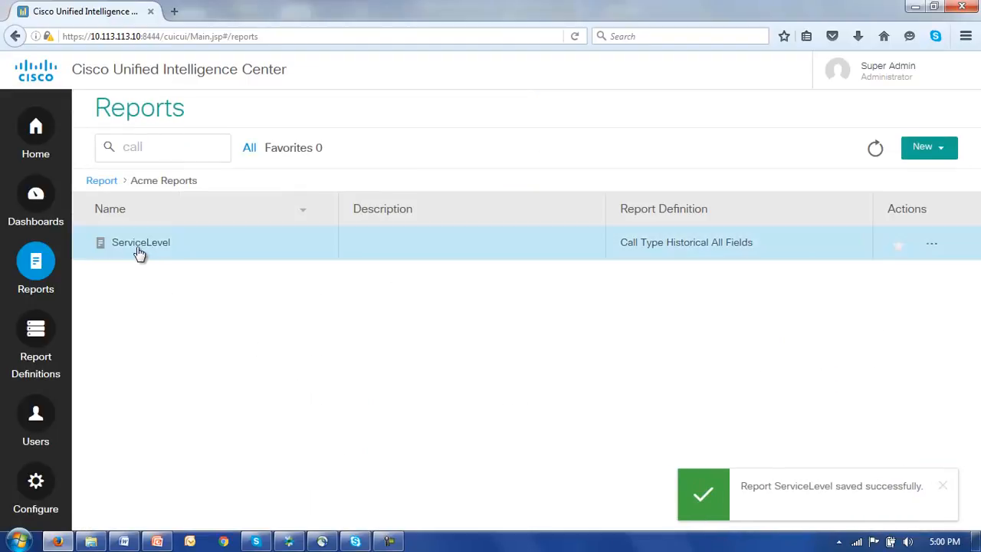
# Run the ServiceLevel report with its Year to Date filter and all call types, saving the chosen filter as default.
pyautogui.click(137, 244)
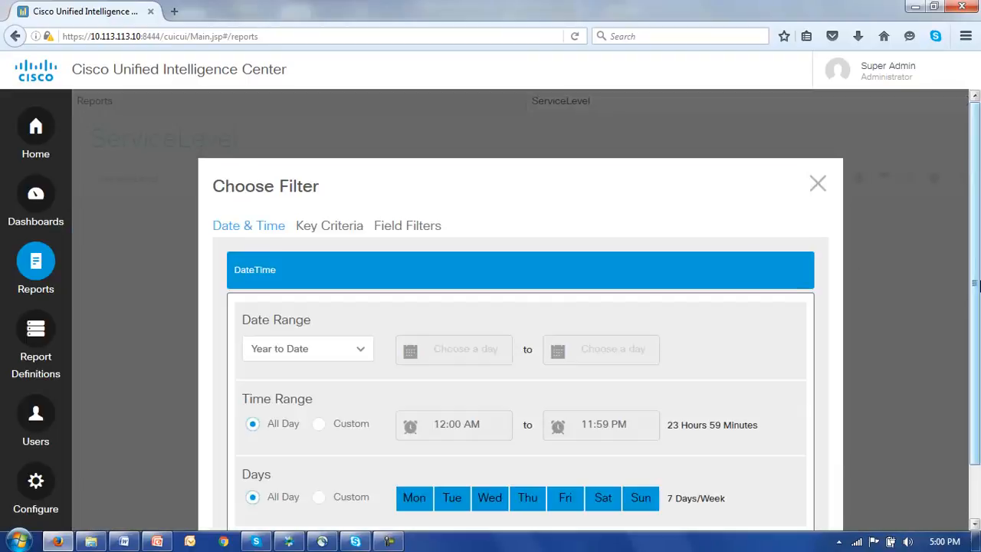
pyautogui.scroll(-2, 974, 285)
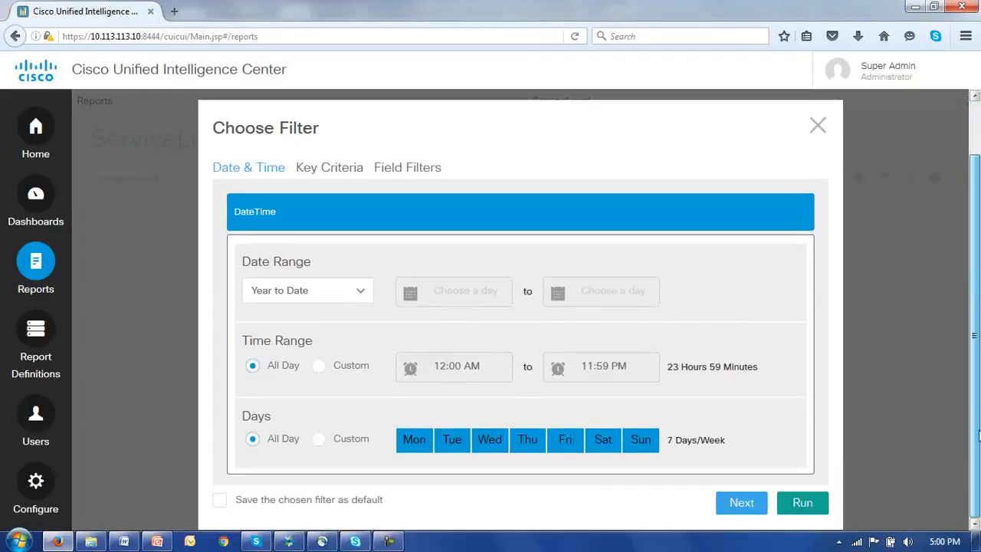
pyautogui.click(221, 506)
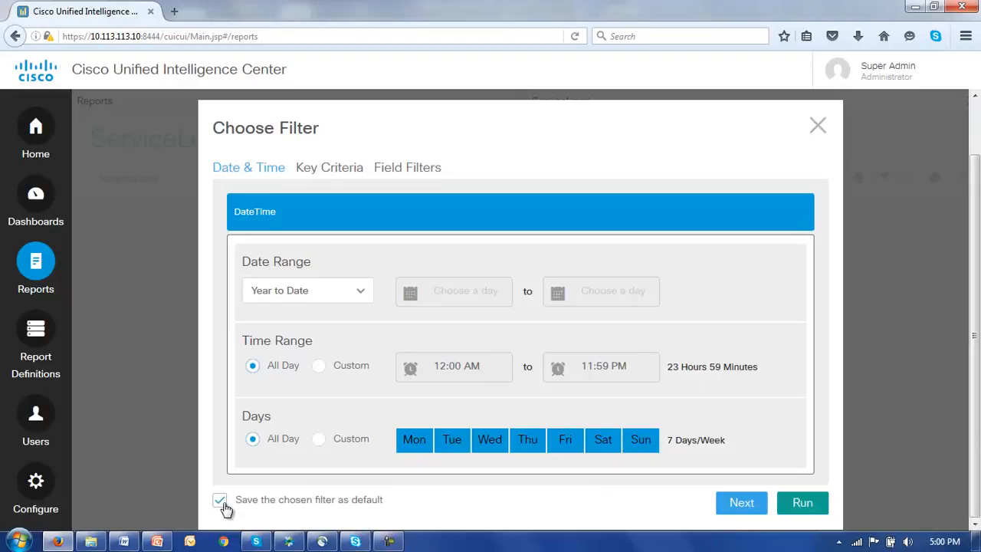
pyautogui.click(738, 506)
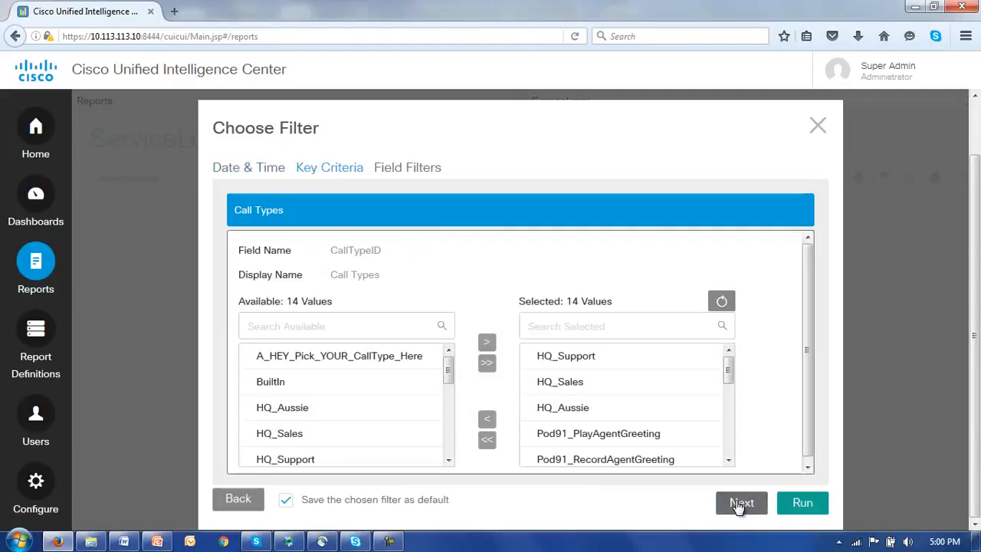
pyautogui.click(738, 506)
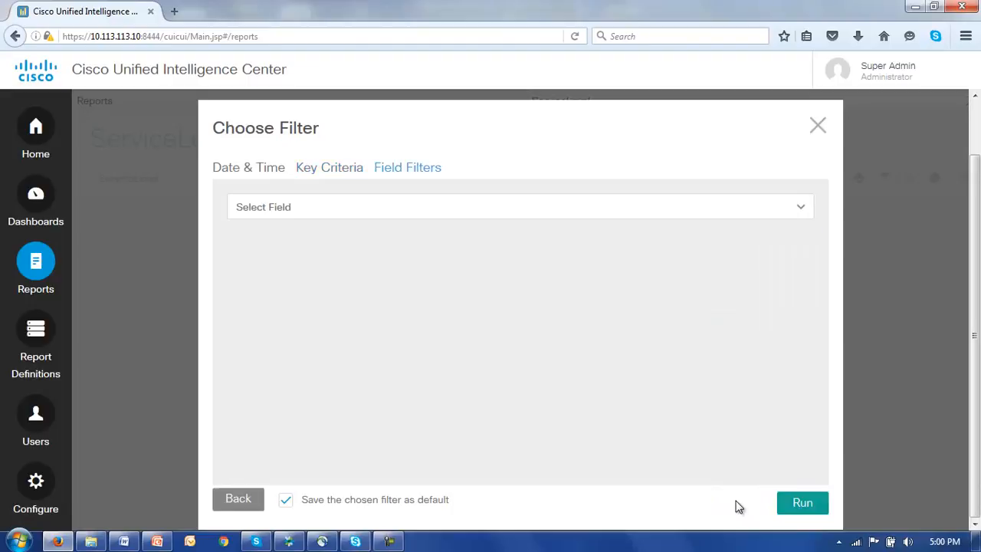
pyautogui.click(799, 504)
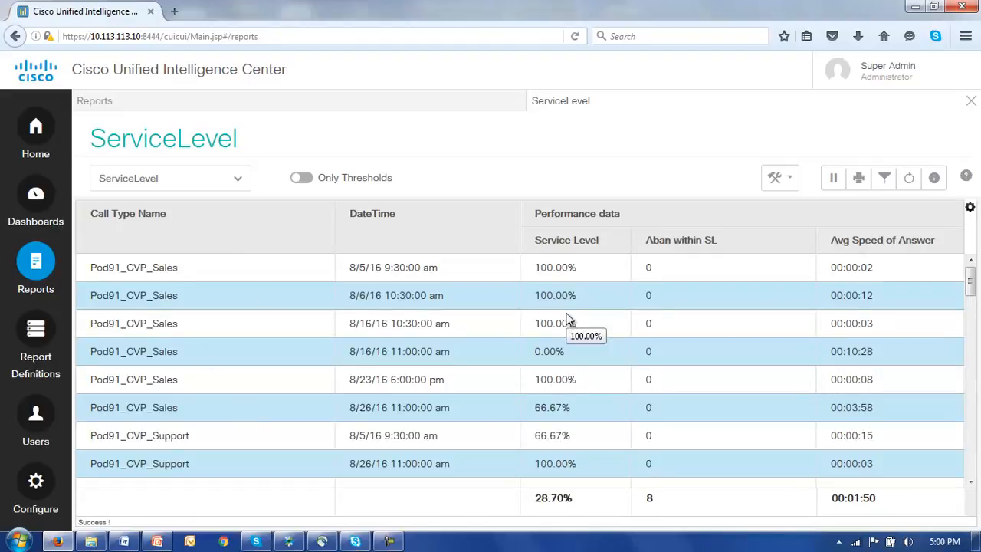
# Look through the report rows in the ServiceLevel view and switch the report to the CallVolume view.
pyautogui.scroll(-1, 204, 327)
pyautogui.scroll(-3, 205, 327)
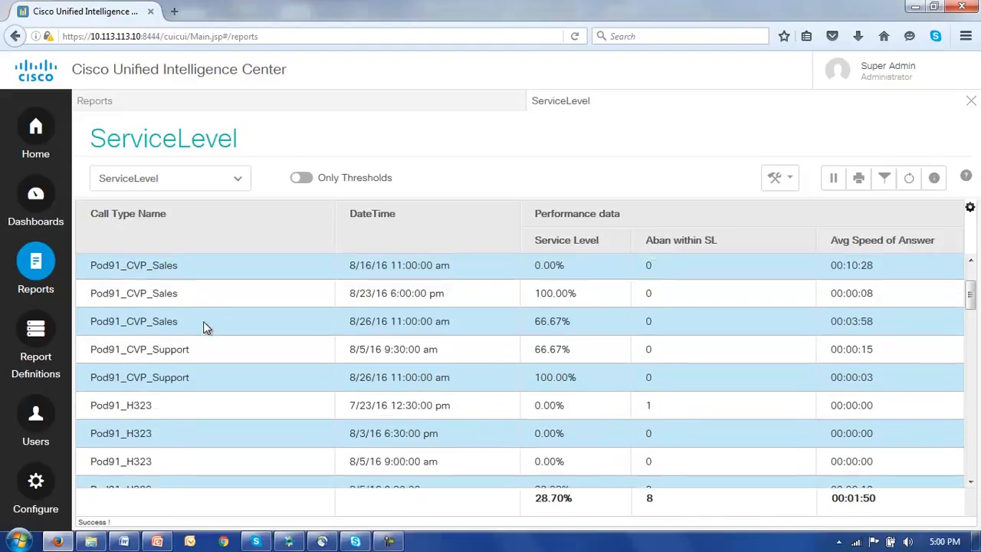
pyautogui.scroll(3, 205, 328)
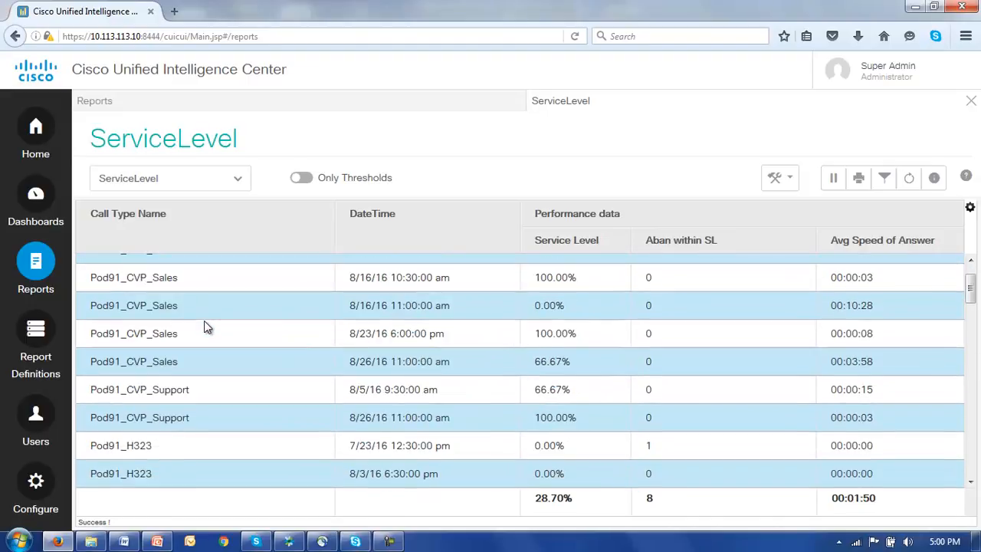
pyautogui.scroll(2, 204, 327)
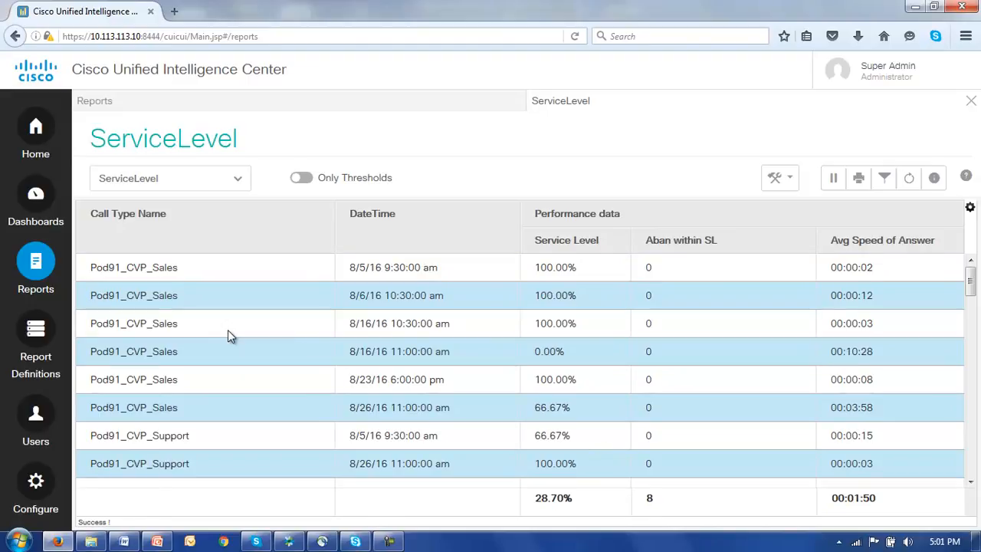
pyautogui.click(240, 181)
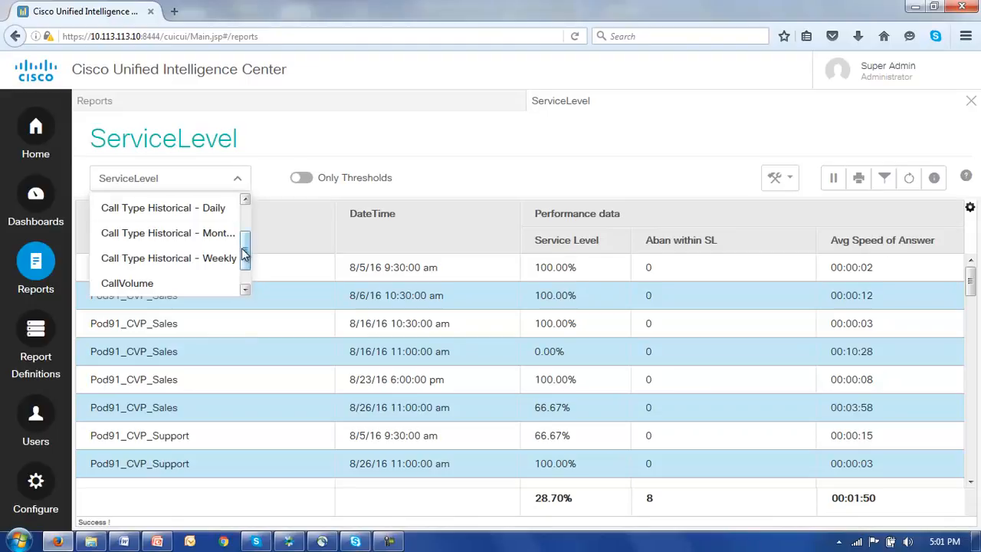
pyautogui.click(129, 285)
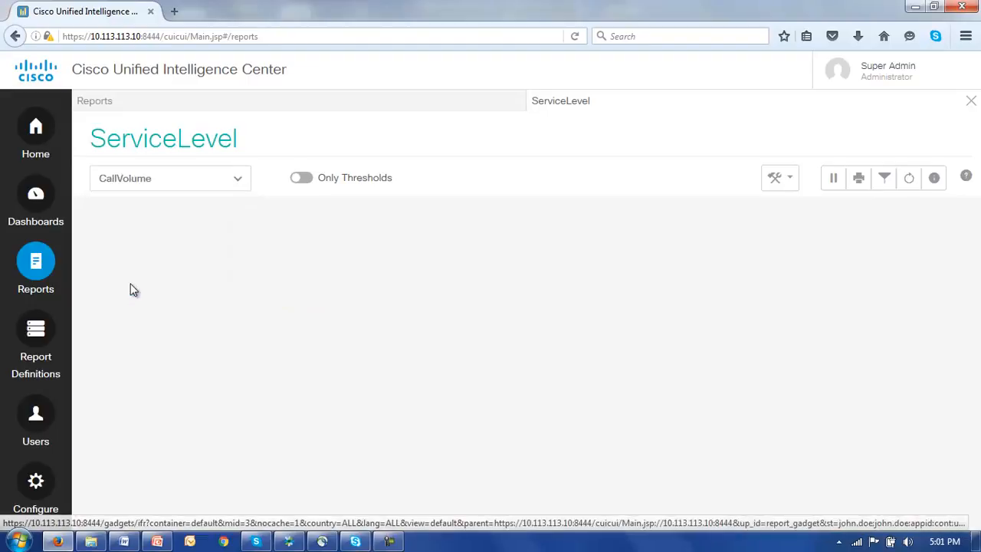